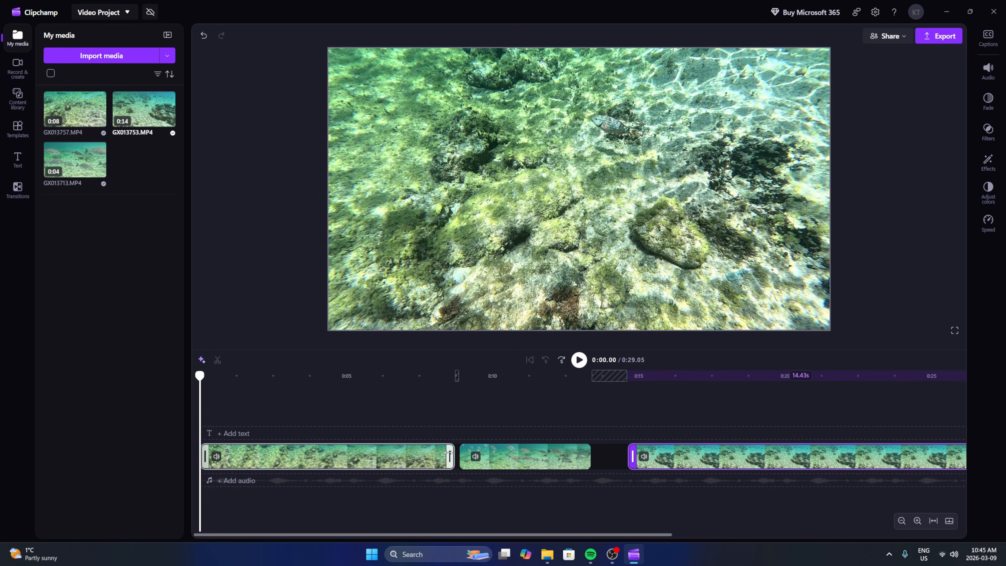
{"action": "mouse_move", "coordinate": [604, 459]}
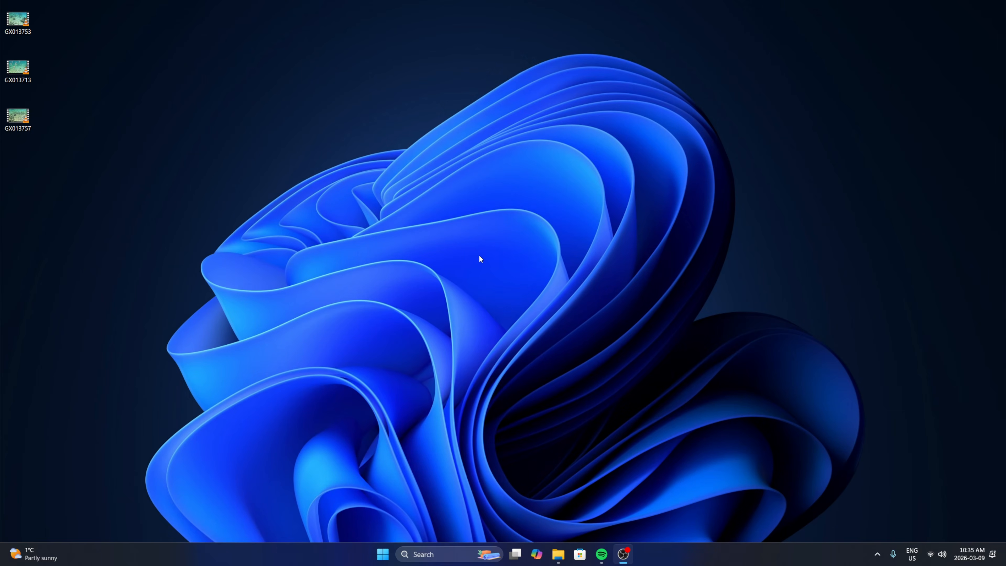
- Preview the desktop clips GX013753 and GX013713 in the media player, closing the player after each one
{"action": "double_click", "coordinate": [17, 25]}
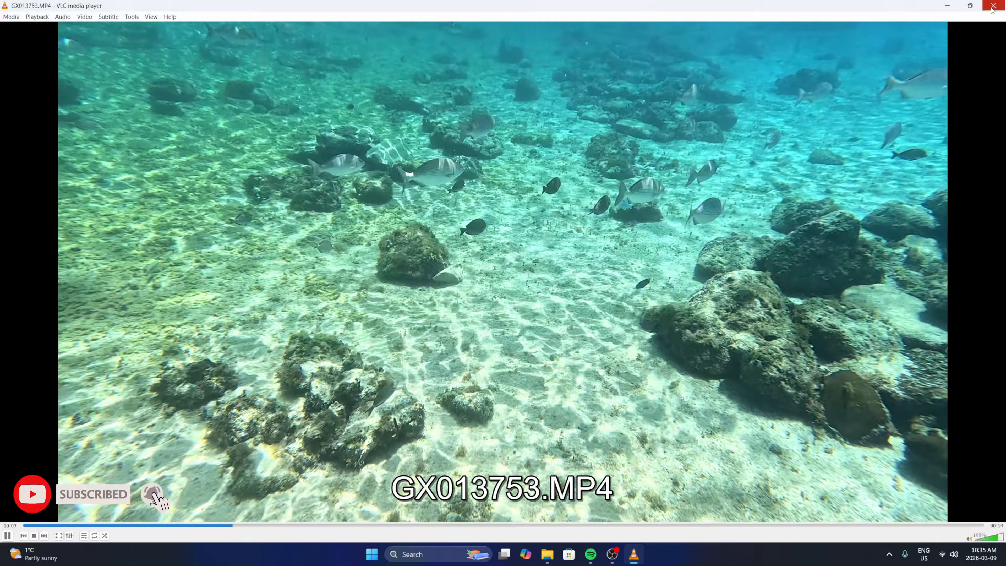
{"action": "left_click", "coordinate": [993, 6]}
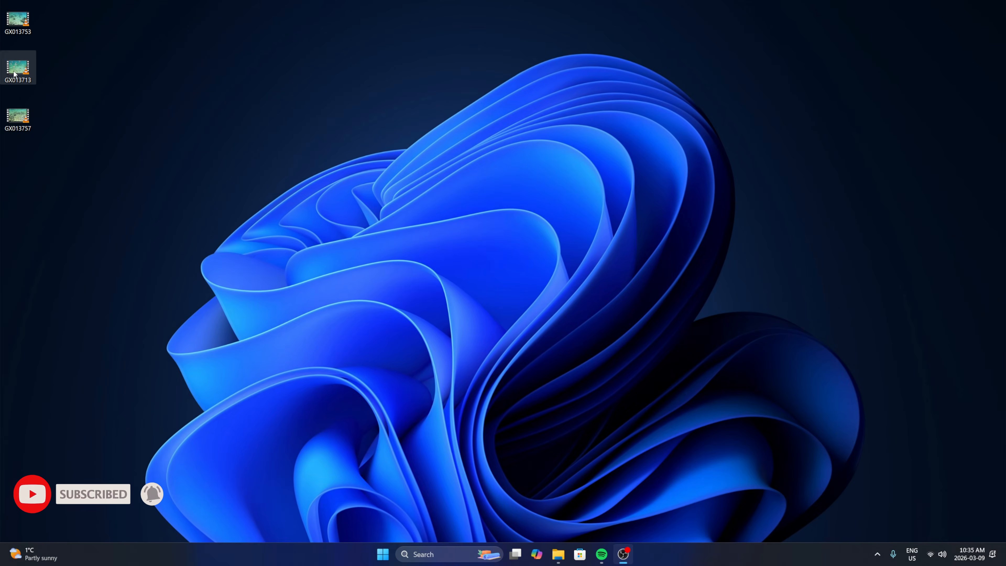
{"action": "double_click", "coordinate": [14, 74]}
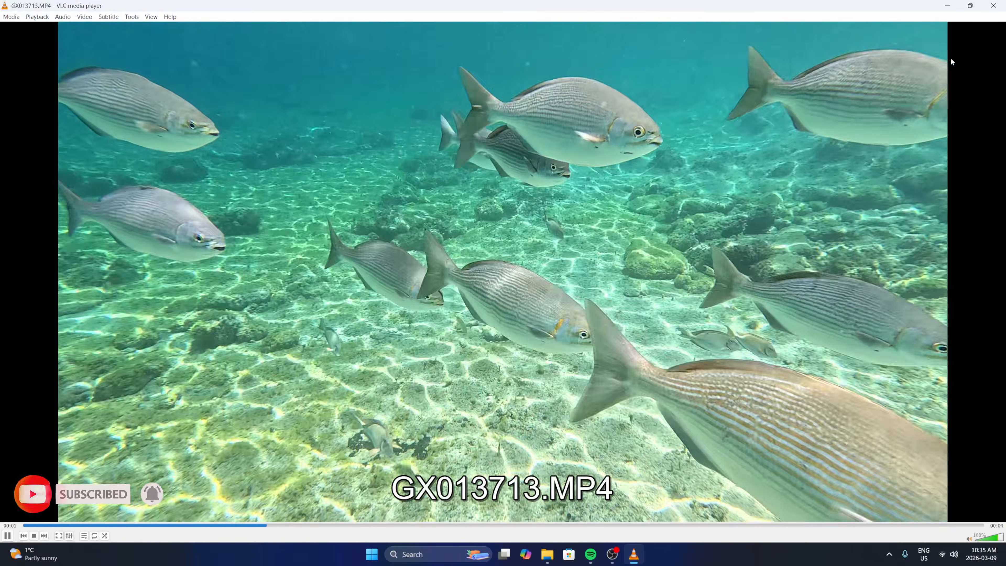
{"action": "left_click", "coordinate": [992, 6]}
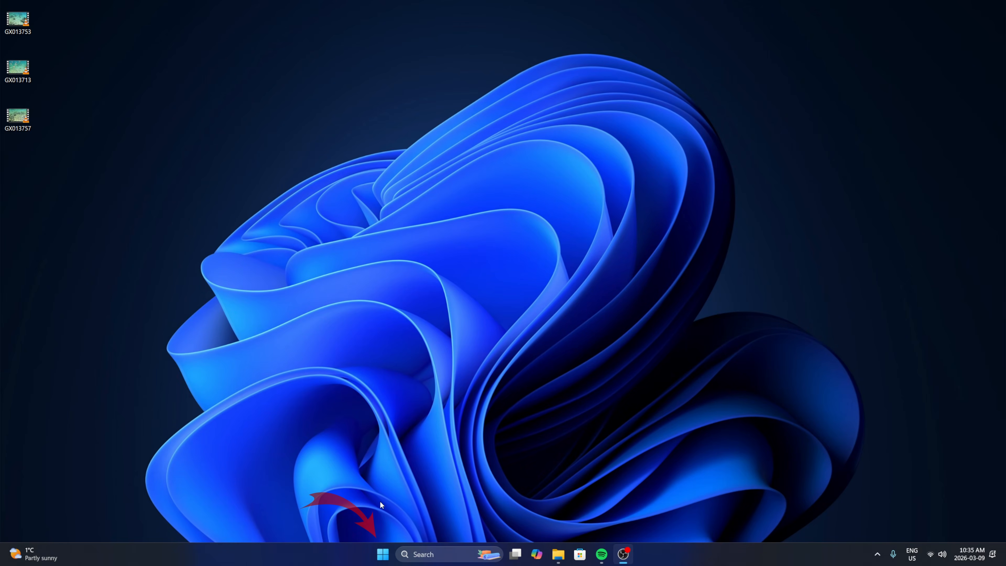
- Launch Microsoft Clipchamp from the list of installed apps and maximize its window
{"action": "left_click", "coordinate": [383, 555]}
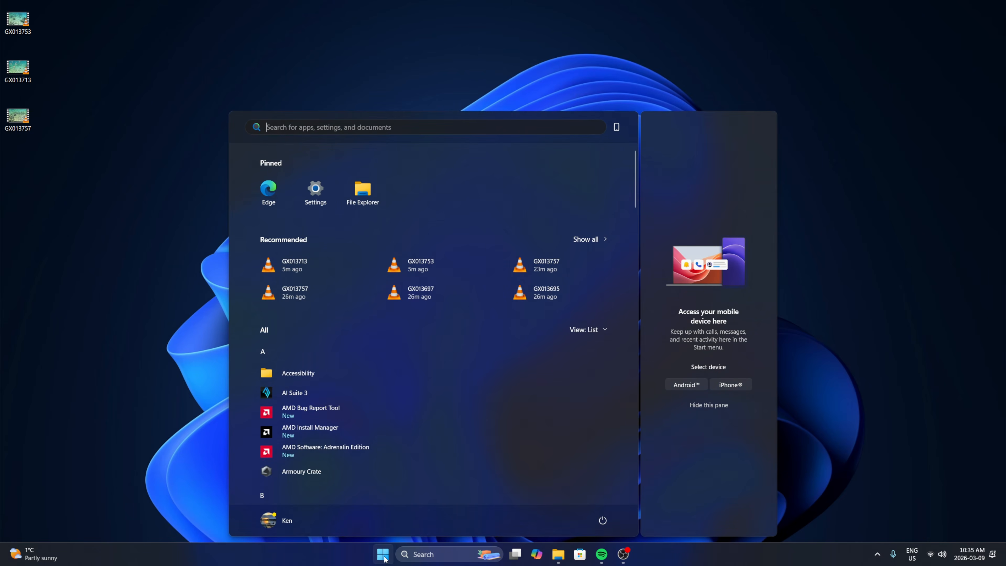
{"action": "left_click", "coordinate": [602, 331]}
{"action": "left_click", "coordinate": [591, 381]}
{"action": "scroll", "coordinate": [367, 352], "scroll_direction": "down", "scroll_amount": 8}
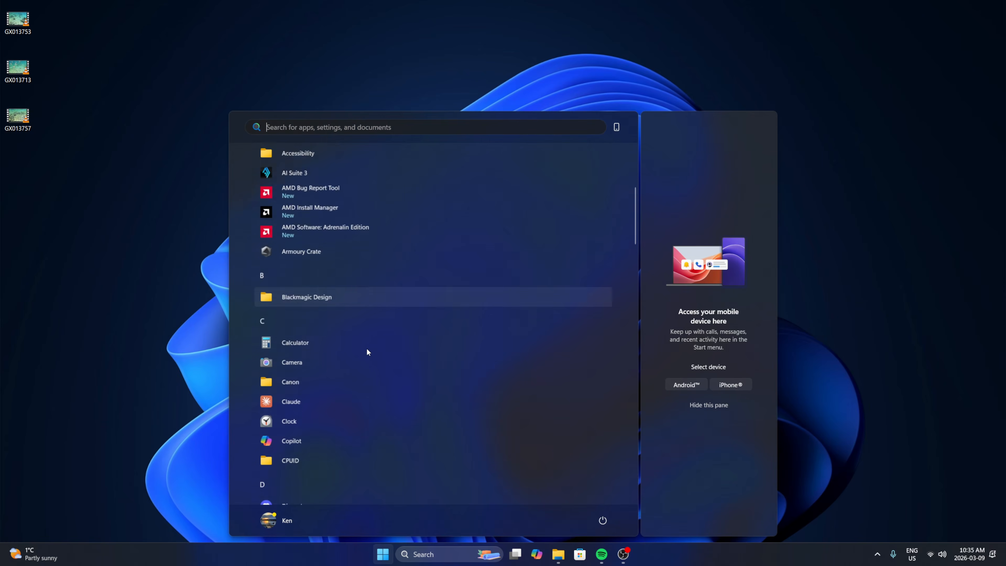
{"action": "scroll", "coordinate": [366, 349], "scroll_direction": "down", "scroll_amount": 10}
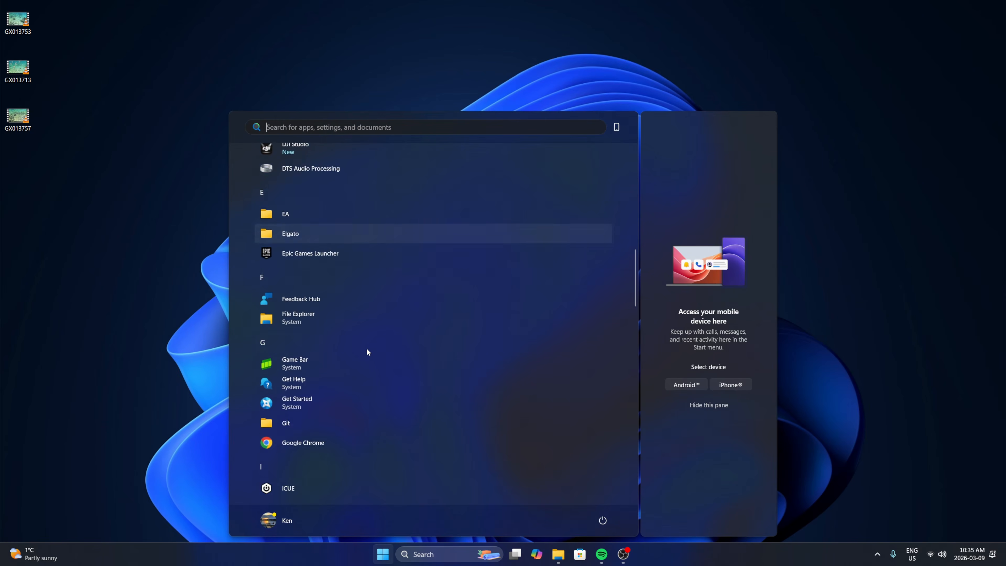
{"action": "scroll", "coordinate": [367, 351], "scroll_direction": "down", "scroll_amount": 3}
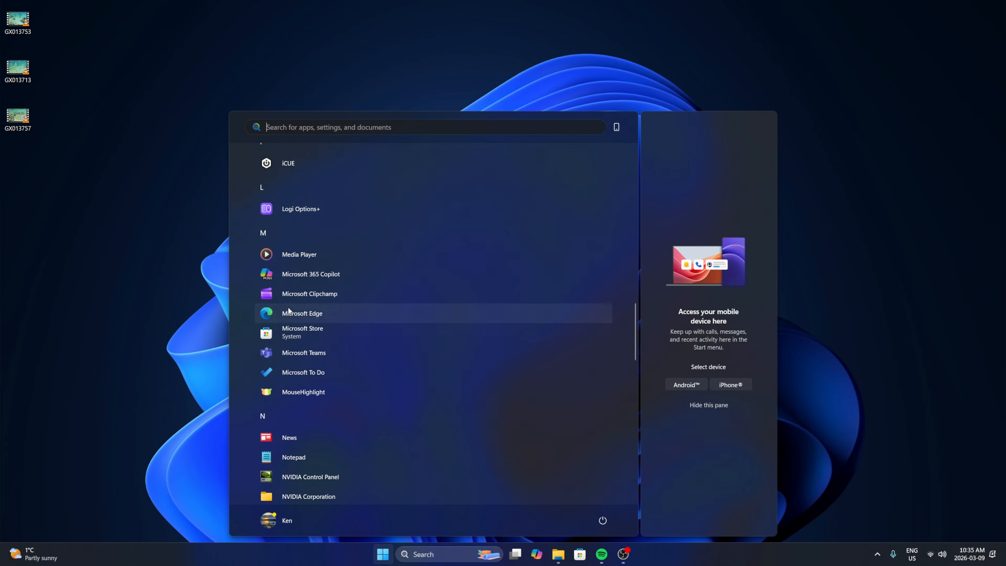
{"action": "left_click", "coordinate": [333, 296]}
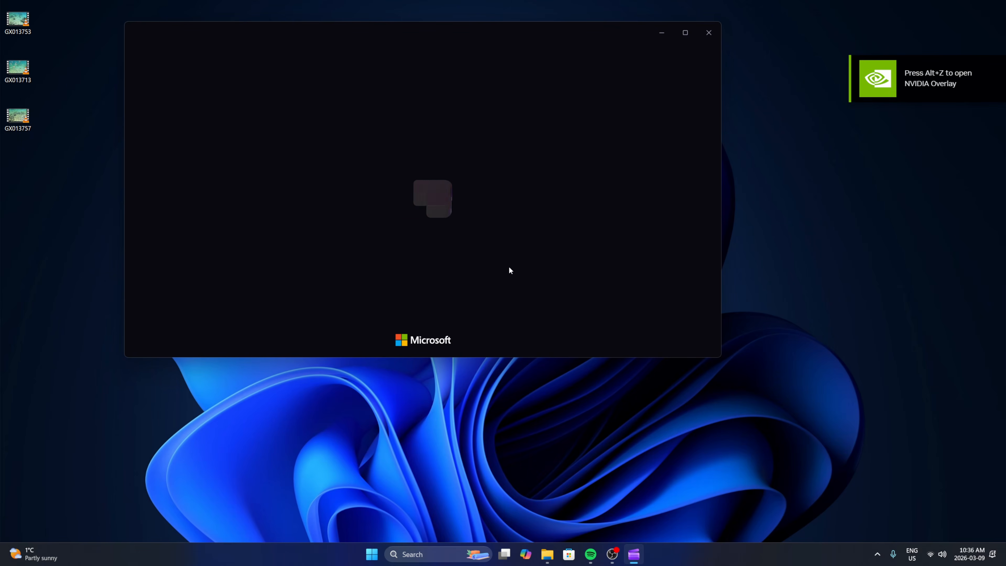
{"action": "left_click", "coordinate": [686, 34]}
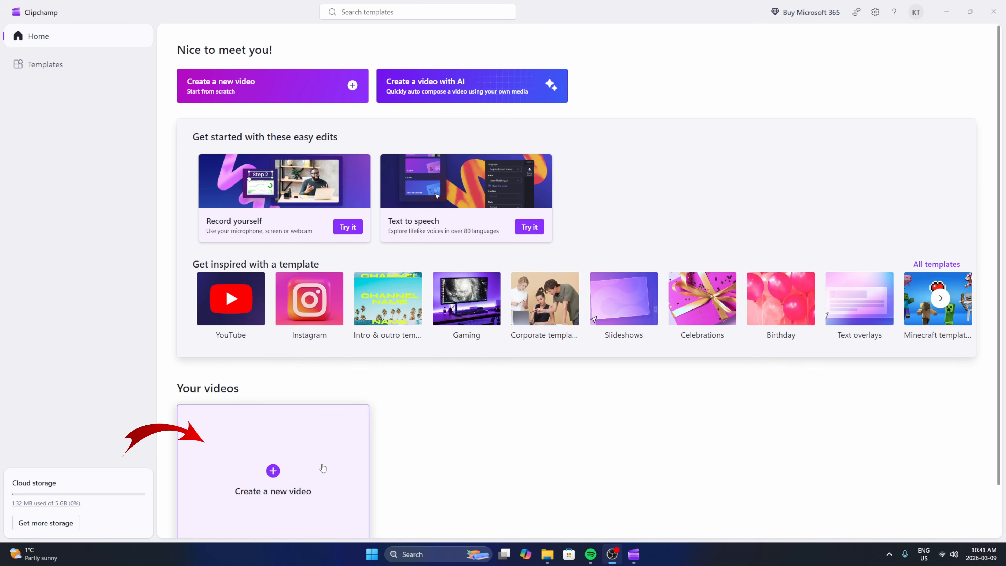
- Create a new video project and check its OneDrive media backup setting, leaving backup turned off
{"action": "left_click", "coordinate": [279, 439]}
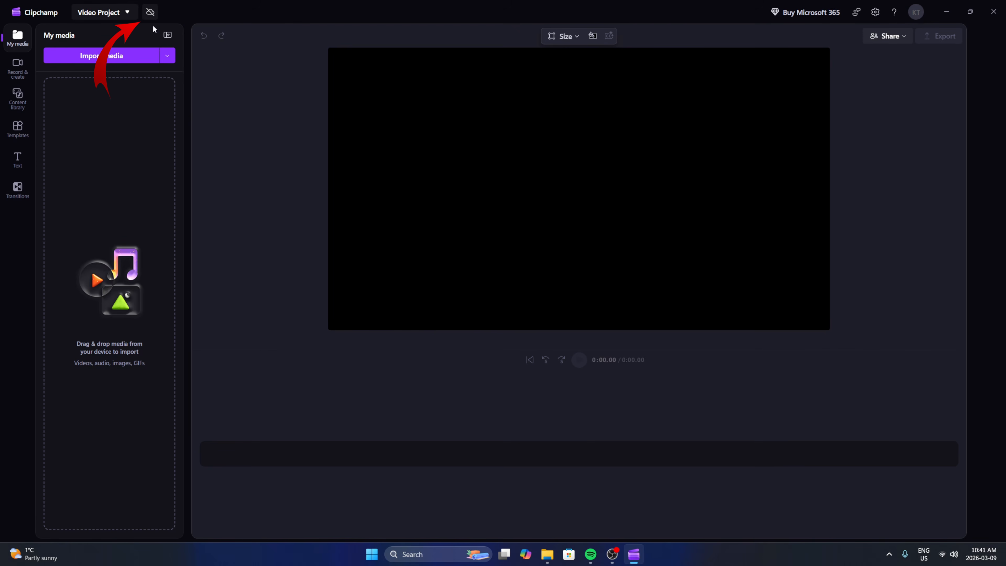
{"action": "mouse_move", "coordinate": [154, 18]}
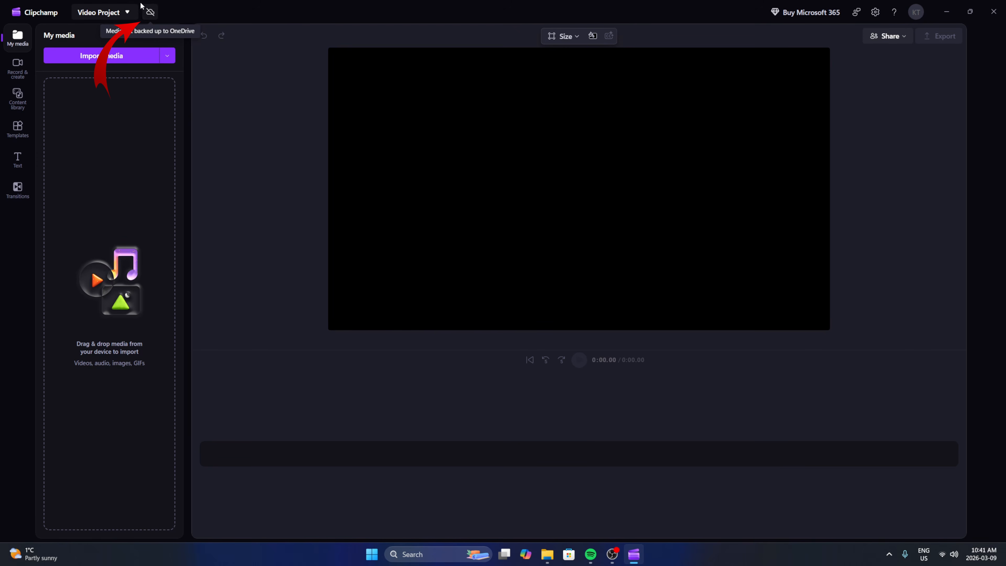
{"action": "left_click", "coordinate": [153, 15]}
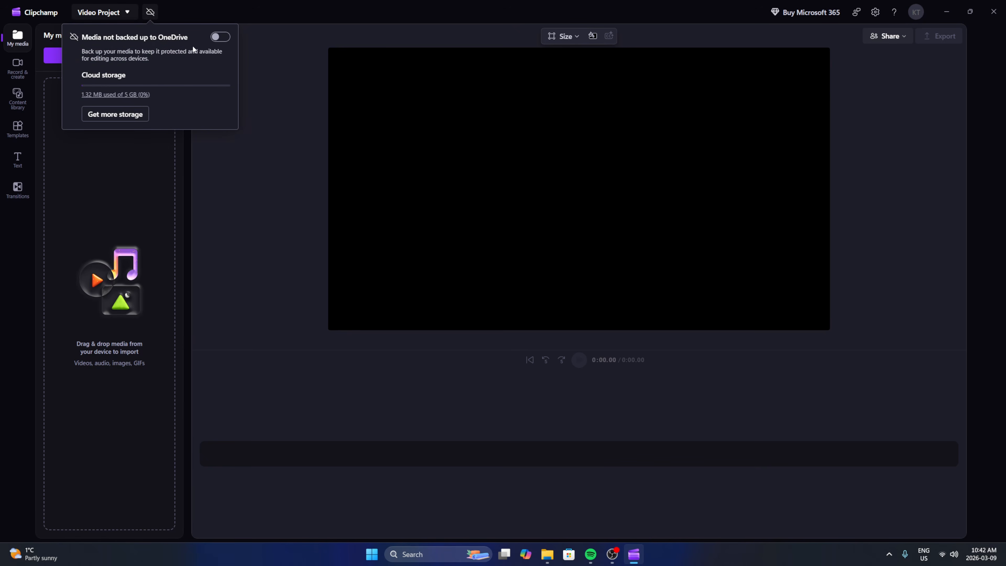
{"action": "left_click", "coordinate": [265, 92]}
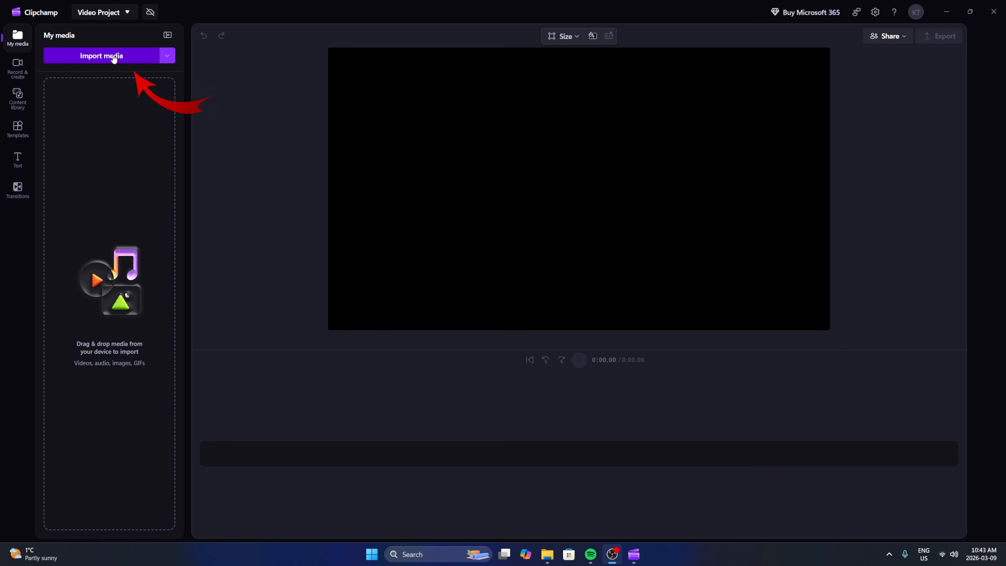
- Import the video file GX013713 from the Desktop folder into the project's media
{"action": "left_click", "coordinate": [132, 59]}
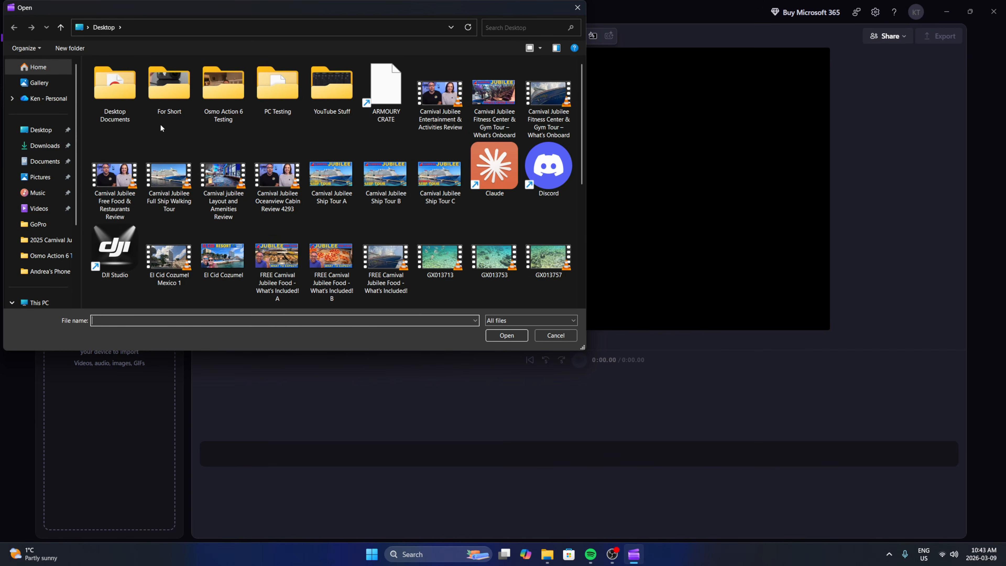
{"action": "left_click", "coordinate": [52, 130]}
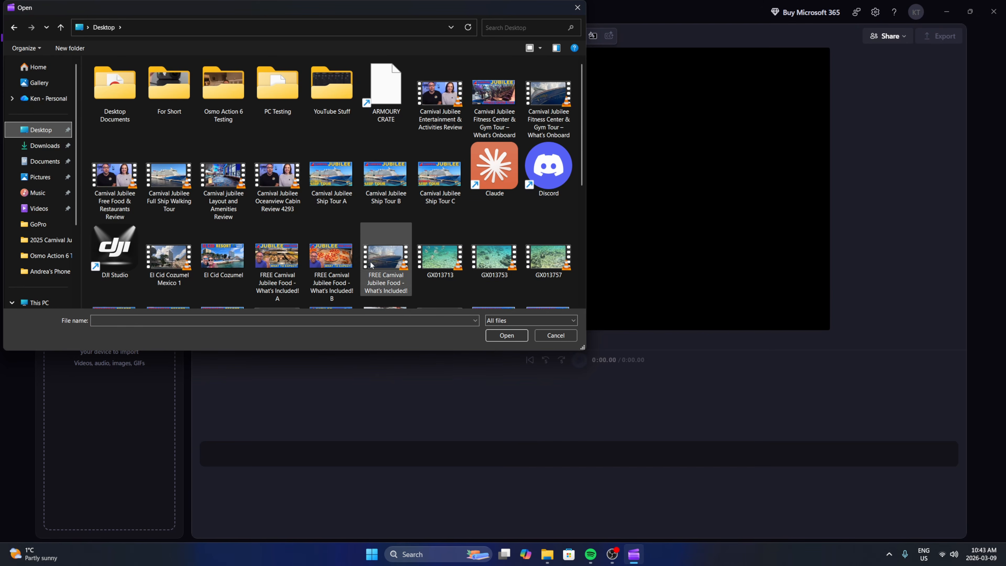
{"action": "left_click", "coordinate": [448, 258]}
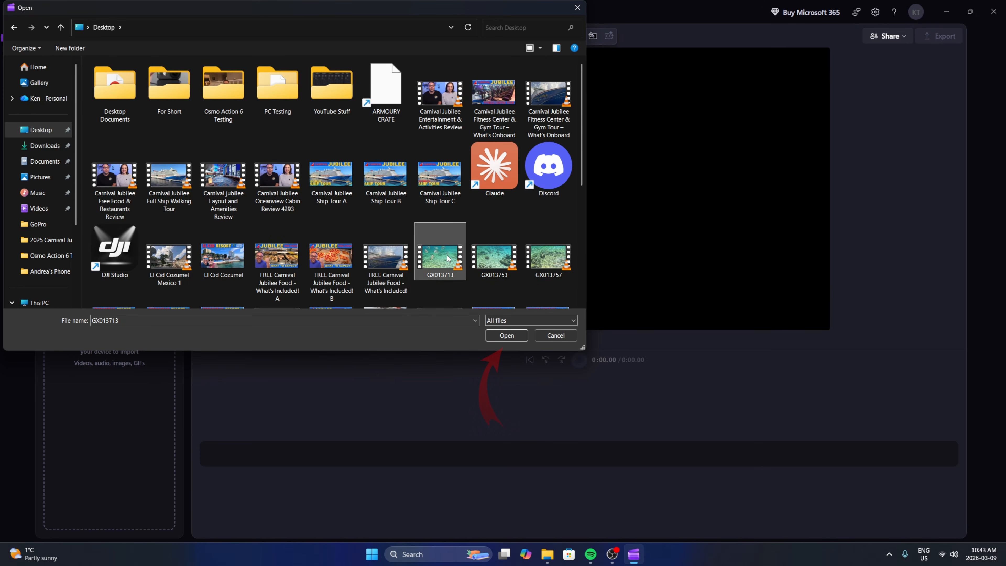
{"action": "left_click", "coordinate": [509, 340]}
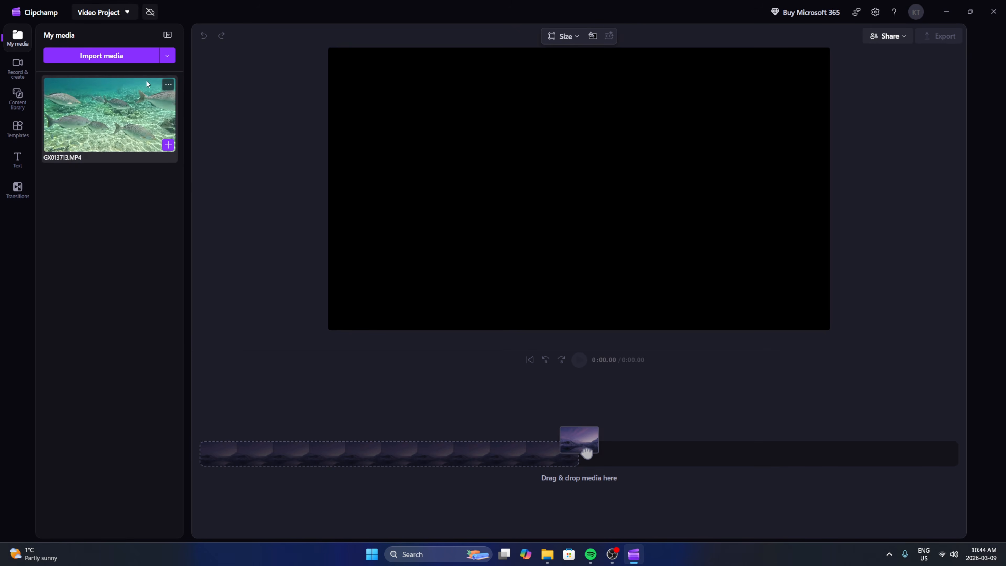
- Add the remaining clips GX013753 and GX013757 to the project's media directly from the desktop, then restore the maximized window
{"action": "left_click_drag", "start_coordinate": [205, 6], "coordinate": [198, 44]}
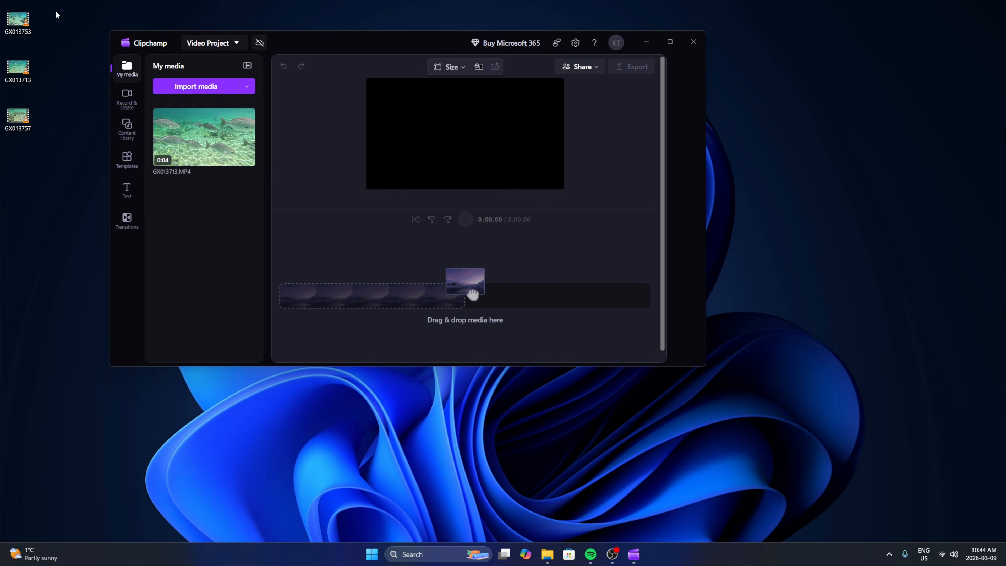
{"action": "left_click_drag", "start_coordinate": [56, 12], "coordinate": [10, 147]}
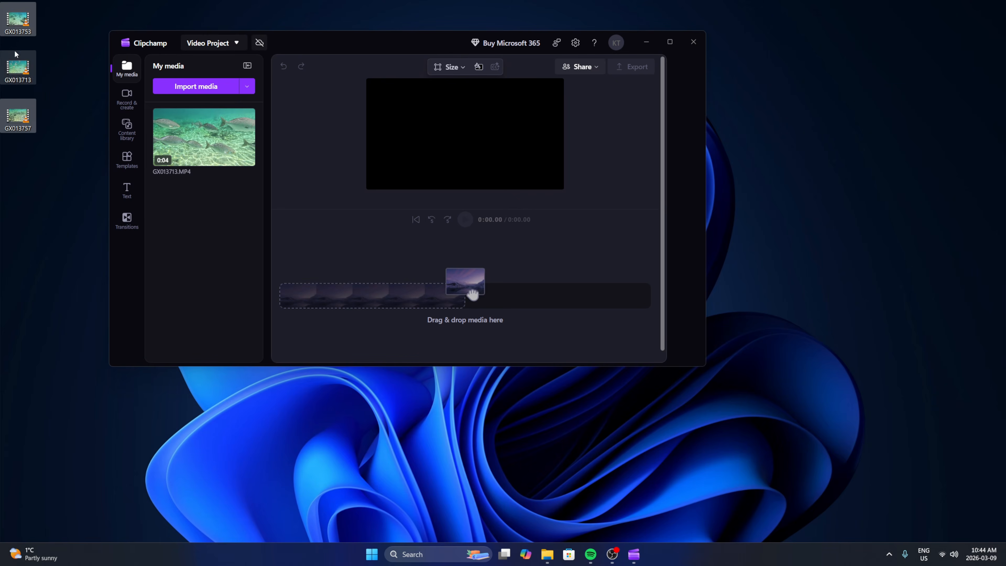
{"action": "left_click_drag", "start_coordinate": [14, 18], "coordinate": [202, 160]}
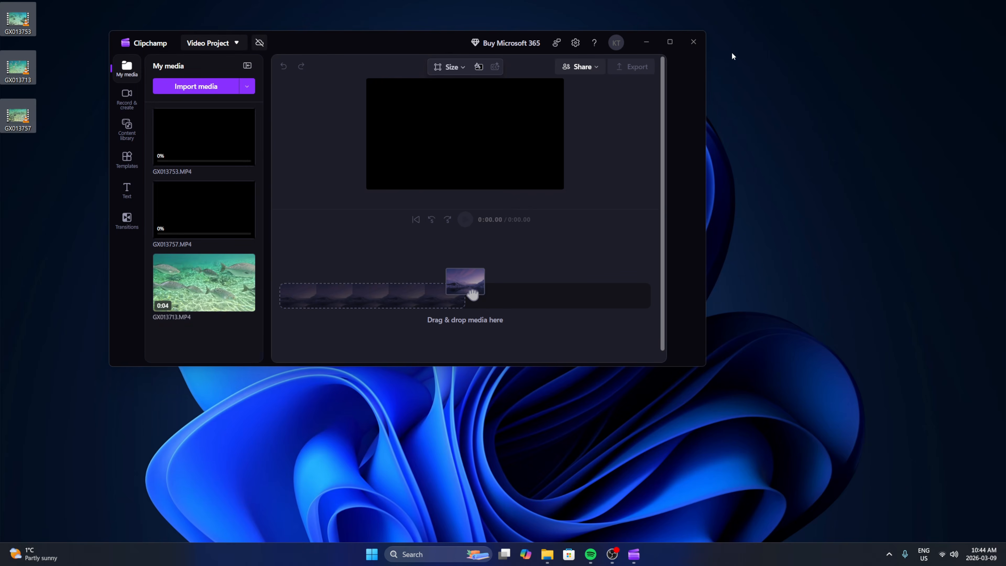
{"action": "left_click", "coordinate": [669, 41]}
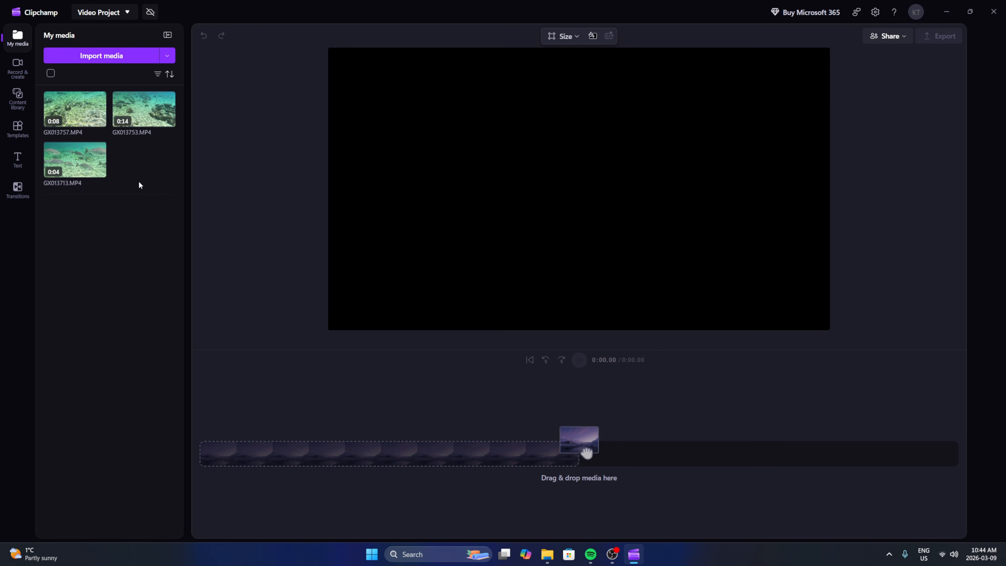
- Place GX013757.MP4 at the start of the timeline and GX013713.MP4 after it, leaving a small gap
{"action": "mouse_move", "coordinate": [77, 105]}
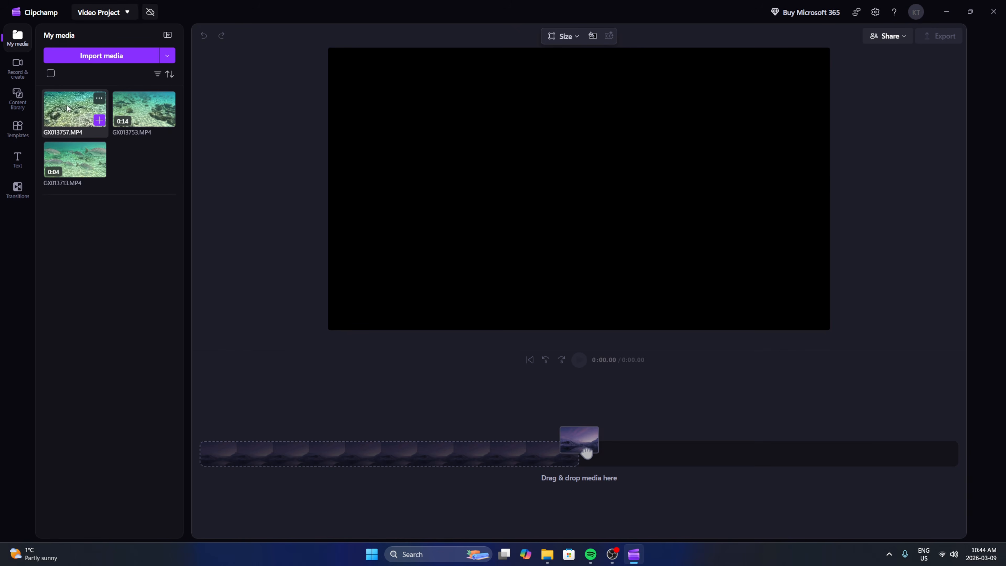
{"action": "left_click_drag", "start_coordinate": [68, 104], "coordinate": [312, 457]}
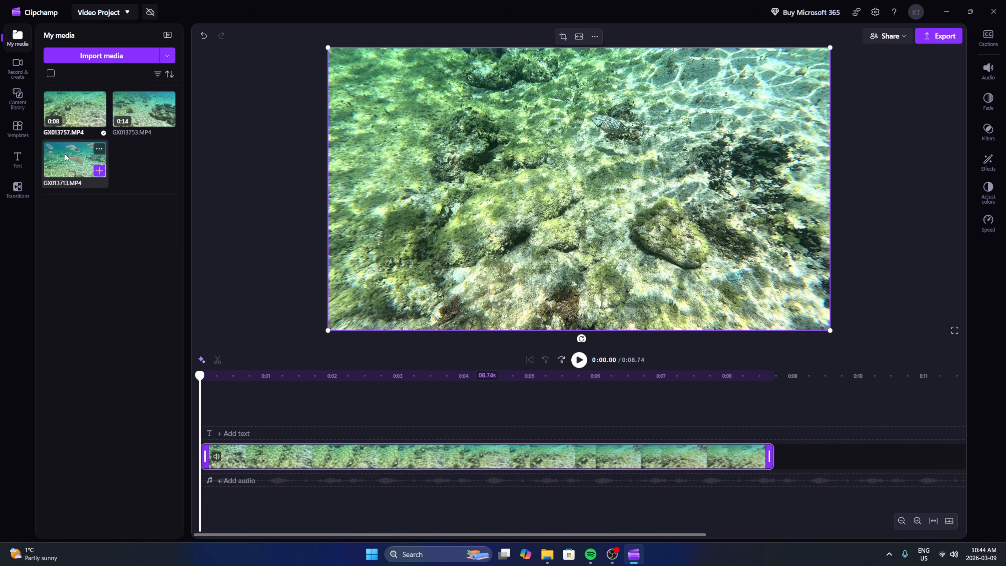
{"action": "left_click_drag", "start_coordinate": [64, 156], "coordinate": [805, 450]}
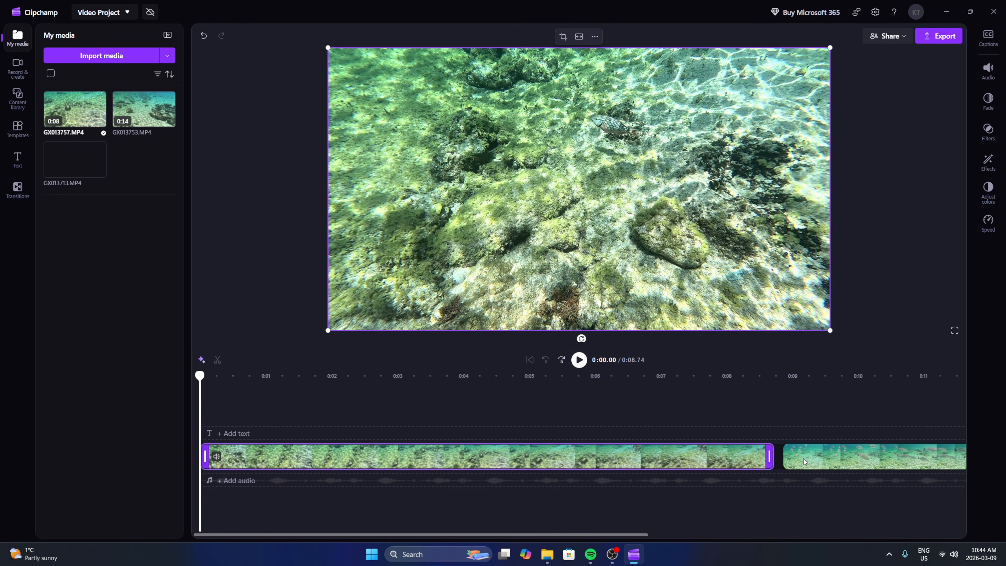
{"action": "left_click", "coordinate": [804, 460]}
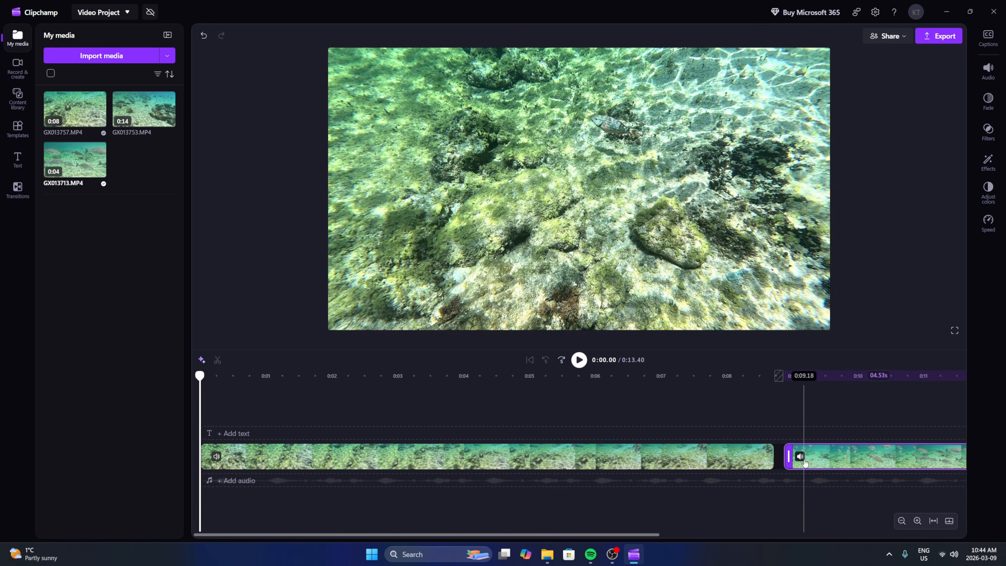
- Place GX013753.MP4 on the timeline after GX013713.MP4, leaving a gap between the two clips
{"action": "left_click", "coordinate": [902, 522]}
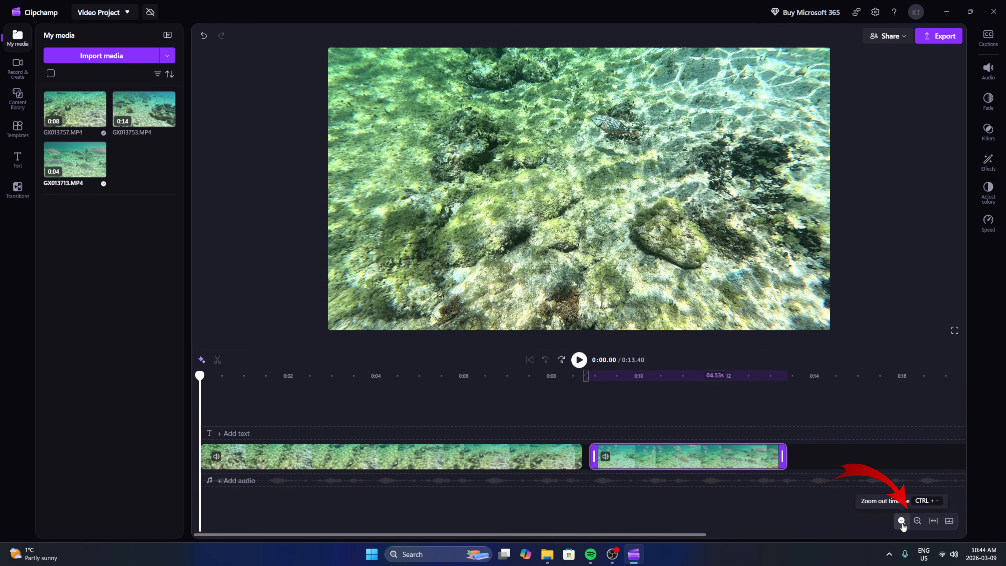
{"action": "left_click", "coordinate": [901, 522]}
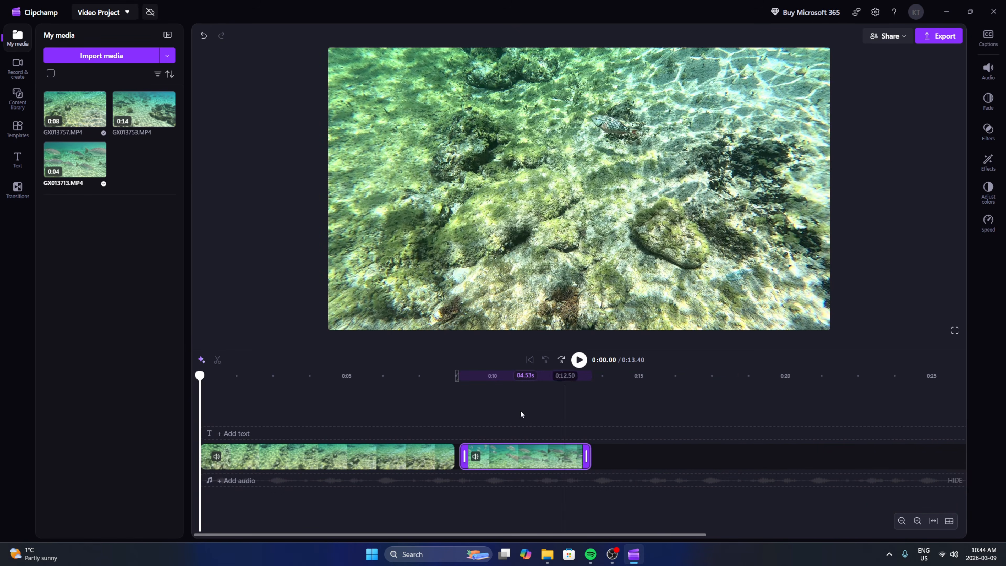
{"action": "left_click_drag", "start_coordinate": [149, 90], "coordinate": [657, 451]}
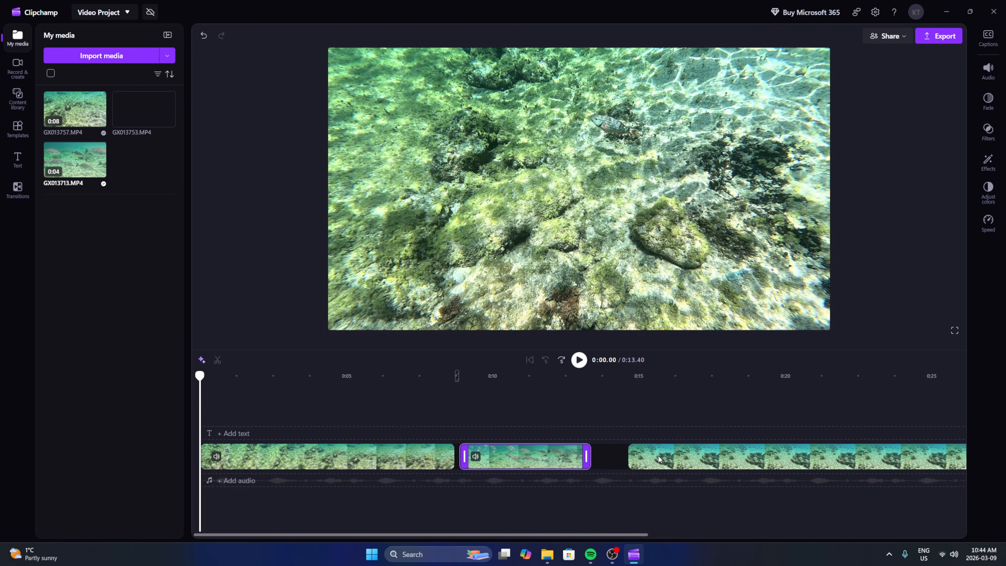
{"action": "left_click", "coordinate": [659, 459]}
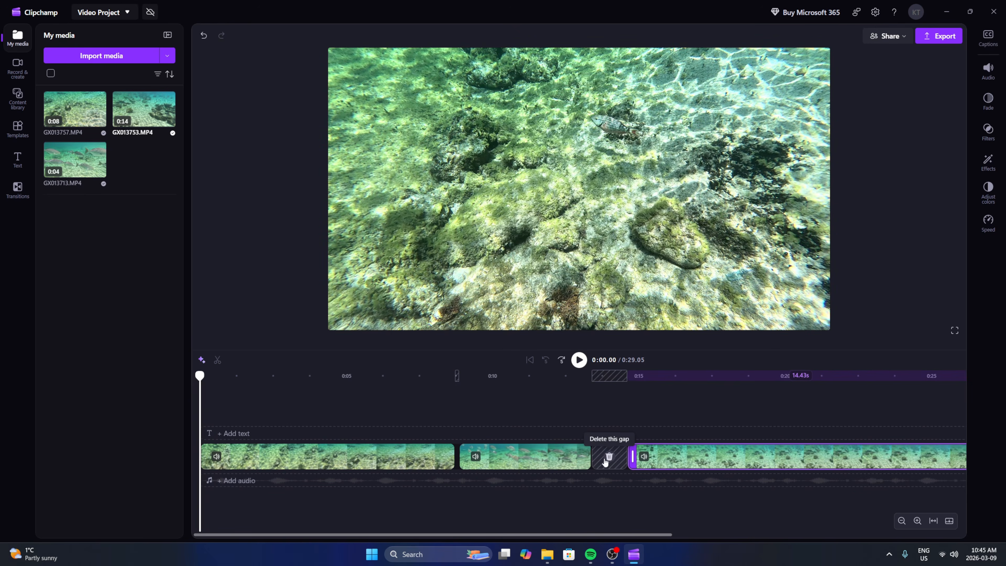
- Delete the gap before GX013753.MP4 and slide the second and third clips over so all three sit back to back
{"action": "mouse_move", "coordinate": [601, 461]}
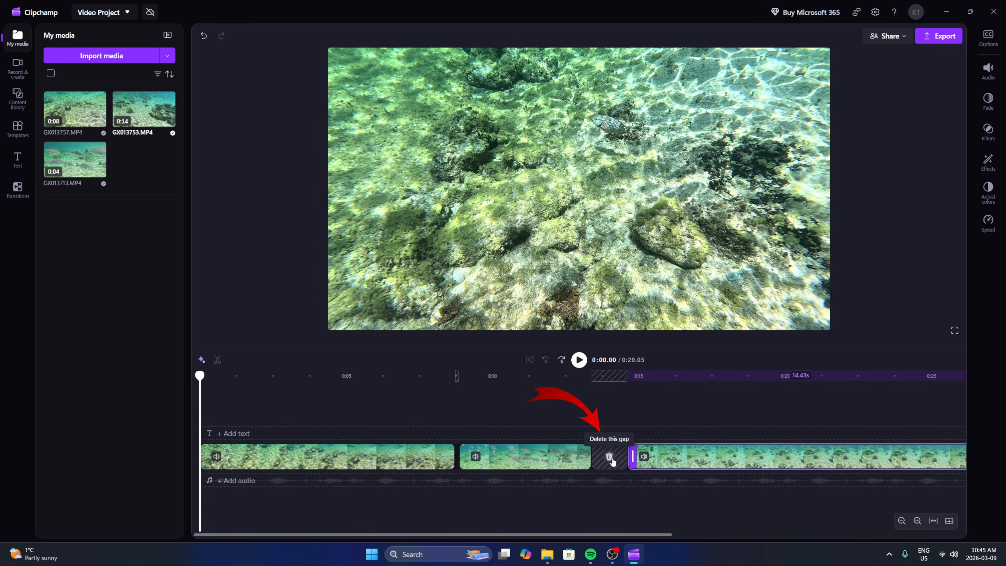
{"action": "left_click", "coordinate": [609, 458]}
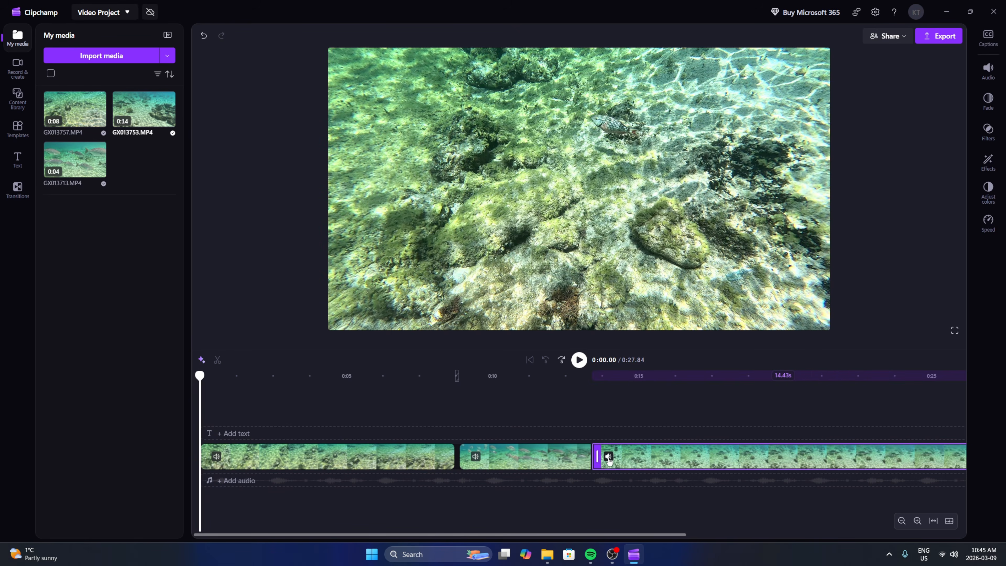
{"action": "left_click", "coordinate": [529, 456]}
{"action": "left_click_drag", "start_coordinate": [530, 455], "coordinate": [523, 457]}
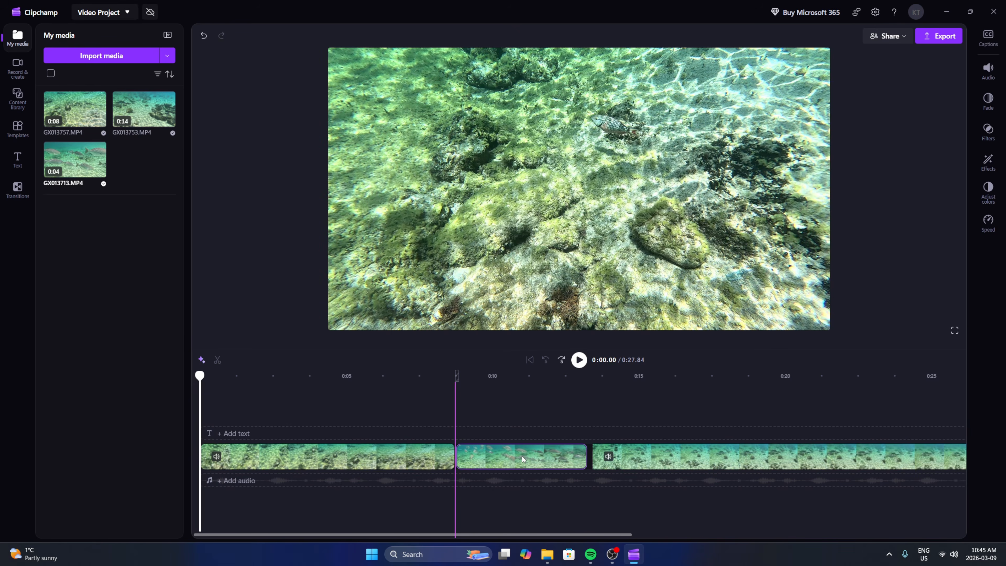
{"action": "left_click_drag", "start_coordinate": [522, 456], "coordinate": [524, 457]}
{"action": "left_click", "coordinate": [674, 456]}
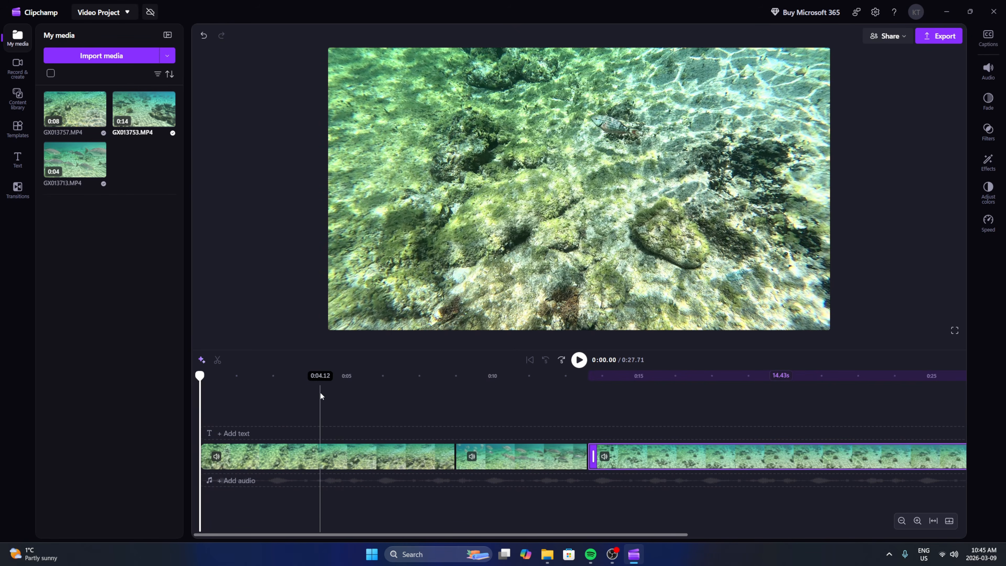
- Play the timeline from about 7.5 seconds to preview the joins between the three clips, then pause
{"action": "left_click", "coordinate": [420, 390]}
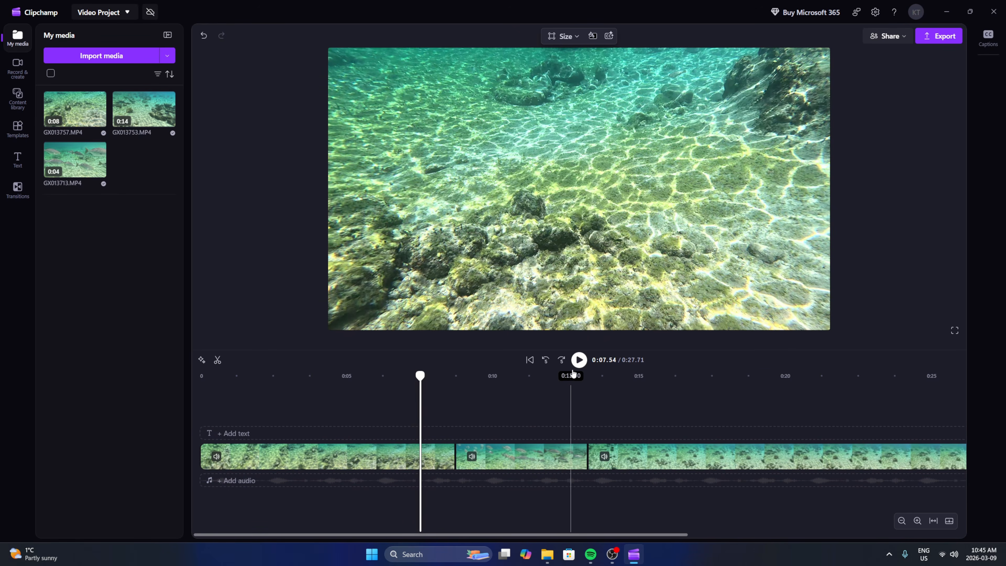
{"action": "left_click", "coordinate": [580, 360]}
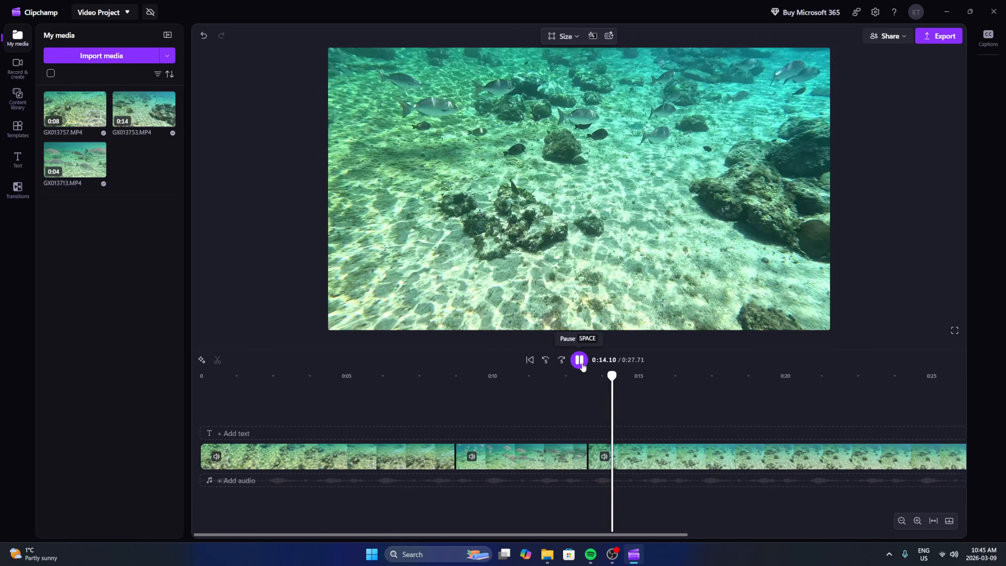
{"action": "left_click", "coordinate": [581, 362]}
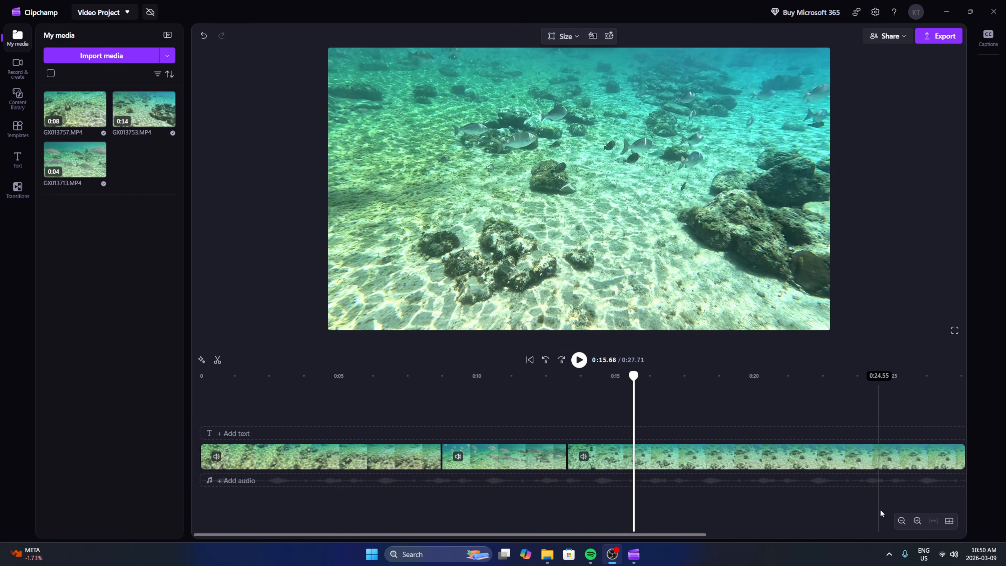
- Trim the end and start of GX013753.MP4 to a length of about 11.3 seconds and slide it back against GX013713.MP4
{"action": "left_click", "coordinate": [900, 522]}
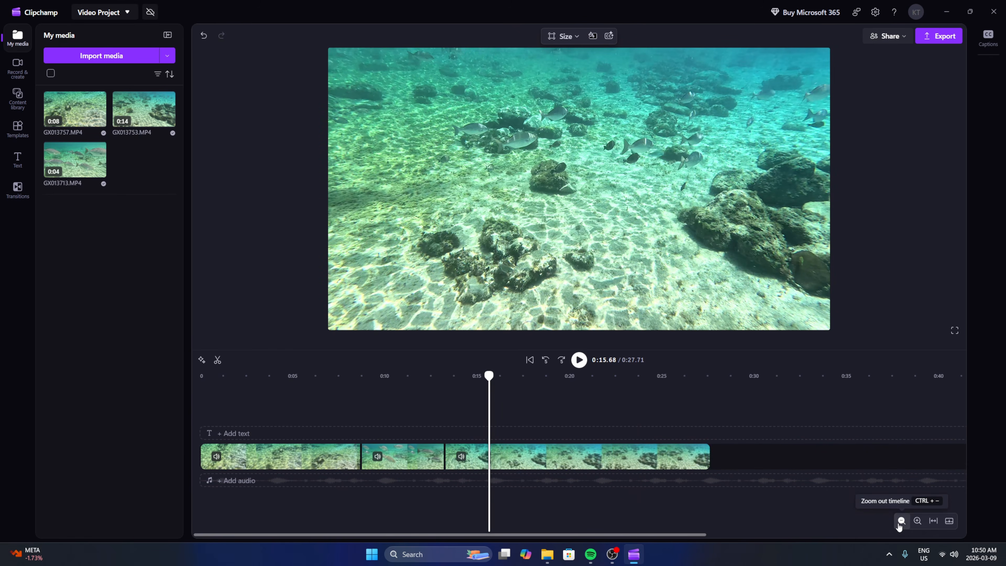
{"action": "left_click", "coordinate": [933, 522]}
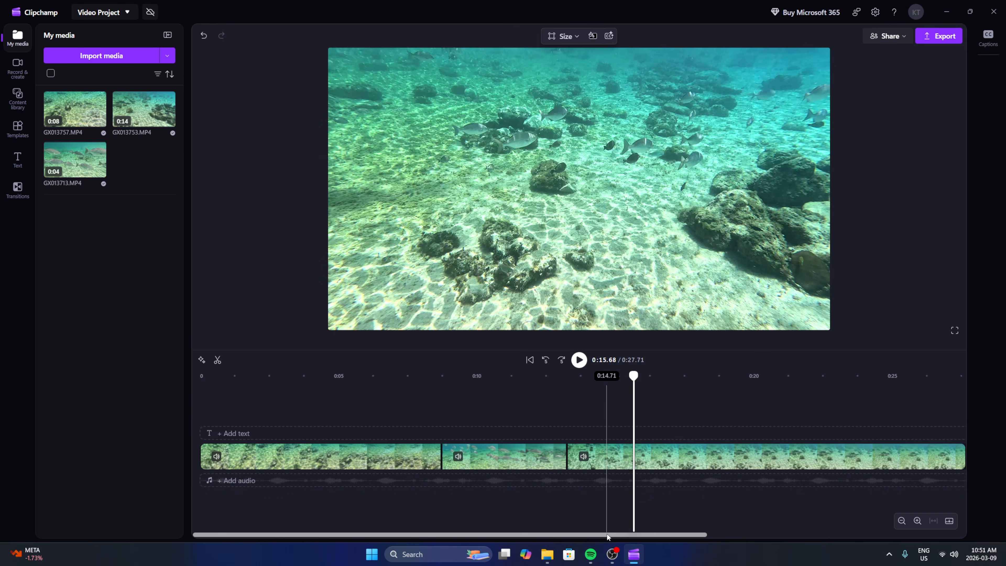
{"action": "left_click_drag", "start_coordinate": [608, 535], "coordinate": [716, 535]}
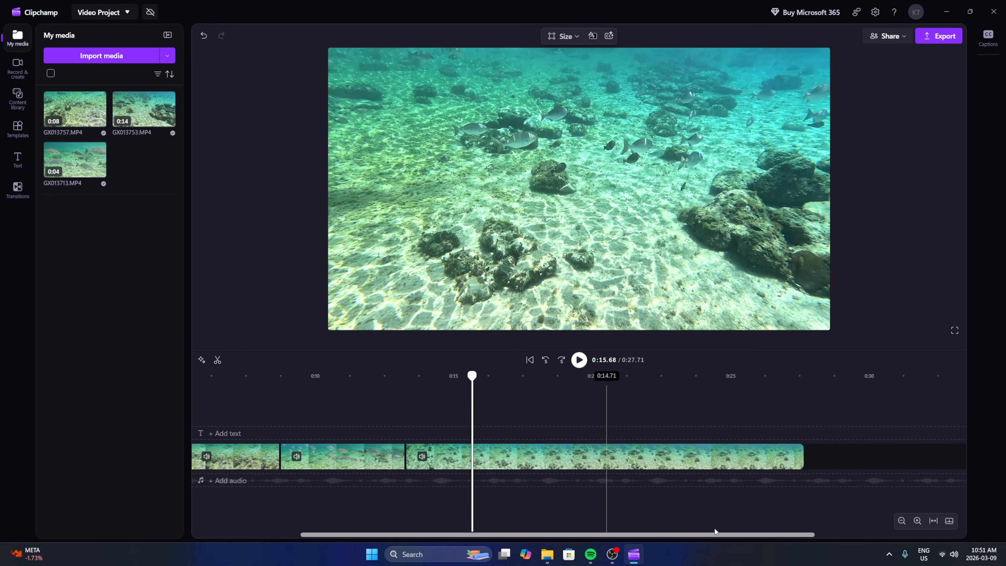
{"action": "left_click", "coordinate": [724, 460]}
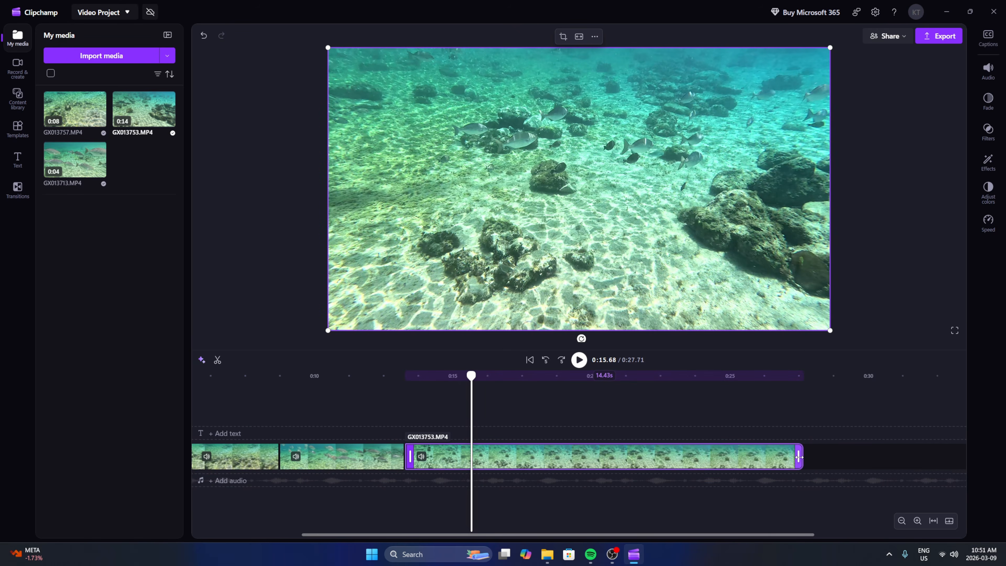
{"action": "left_click_drag", "start_coordinate": [799, 458], "coordinate": [731, 462]}
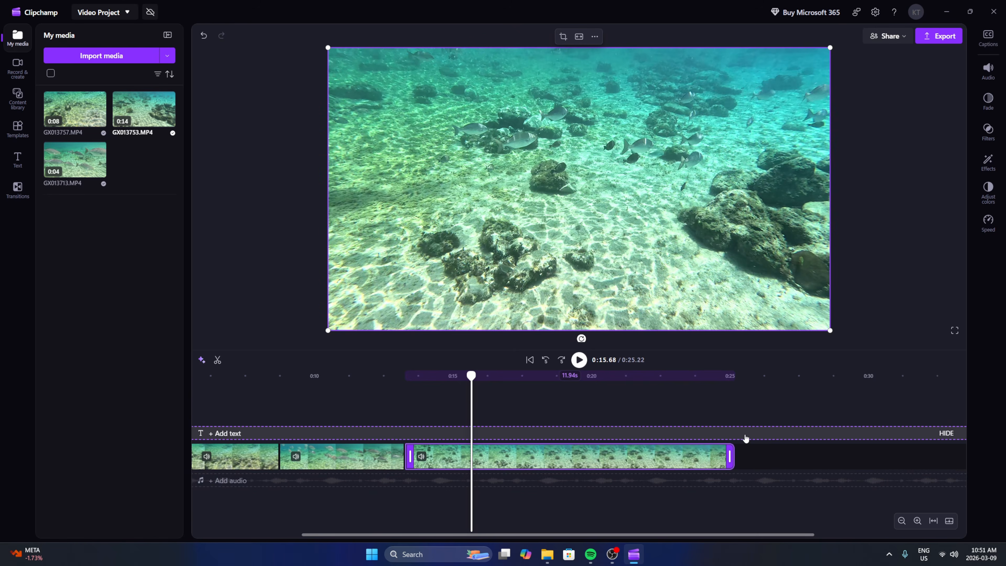
{"action": "left_click_drag", "start_coordinate": [411, 455], "coordinate": [429, 455]}
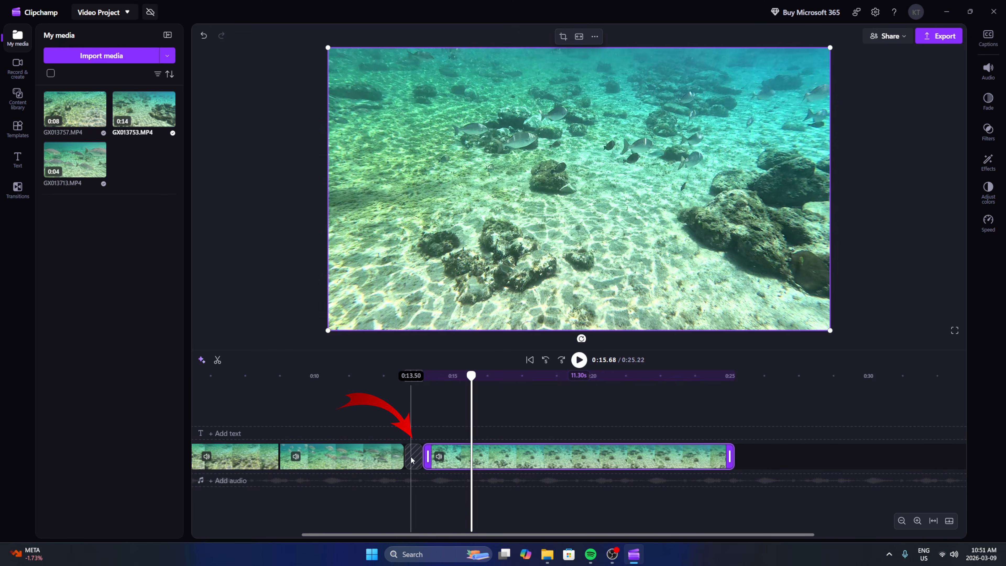
{"action": "left_click_drag", "start_coordinate": [518, 455], "coordinate": [500, 455]}
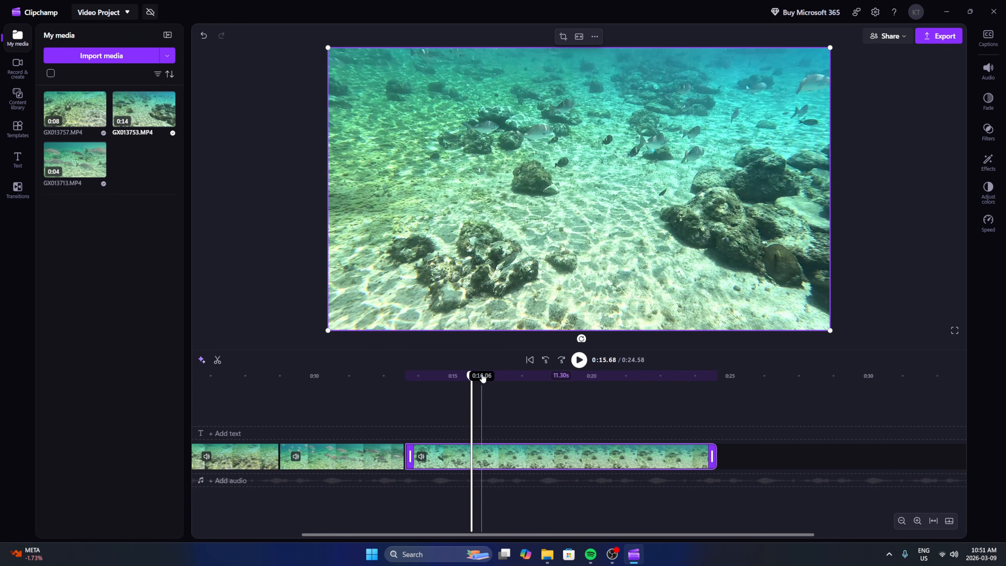
- Add a Cross fade transition between the first and second clips on the timeline
{"action": "left_click_drag", "start_coordinate": [471, 376], "coordinate": [350, 392]}
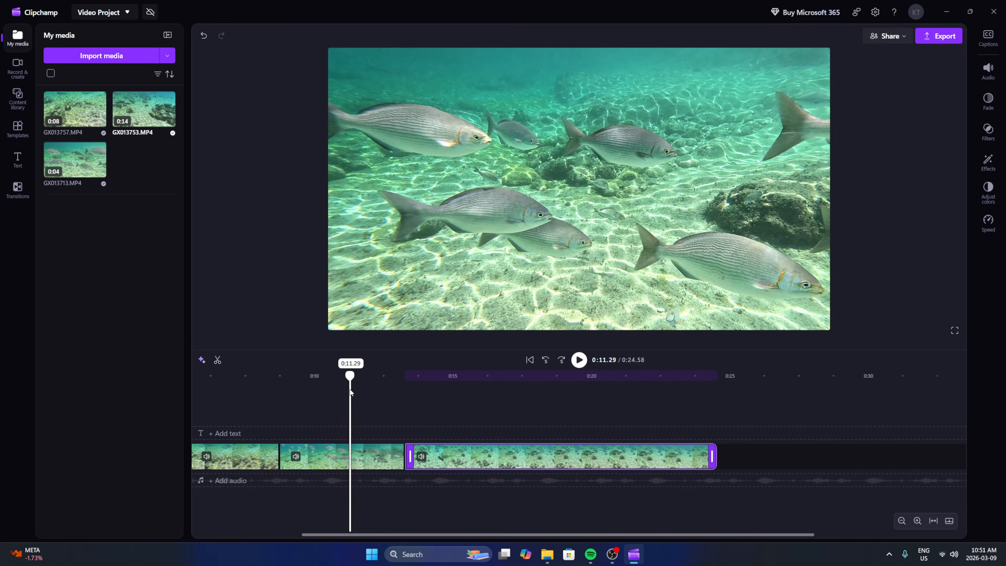
{"action": "left_click_drag", "start_coordinate": [475, 533], "coordinate": [389, 536]}
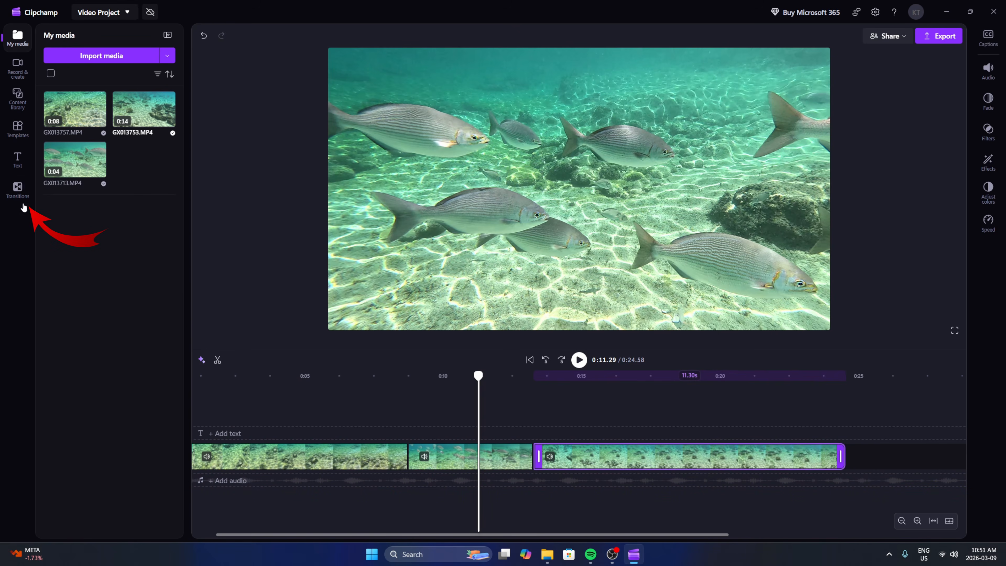
{"action": "left_click", "coordinate": [18, 190]}
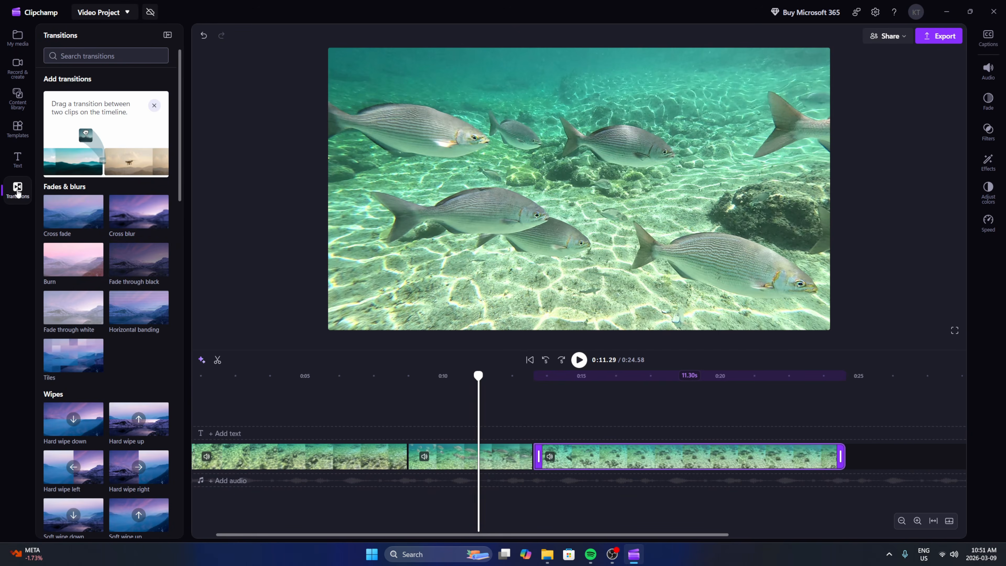
{"action": "scroll", "coordinate": [117, 327], "scroll_direction": "down", "scroll_amount": 10}
{"action": "scroll", "coordinate": [117, 327], "scroll_direction": "up", "scroll_amount": 10}
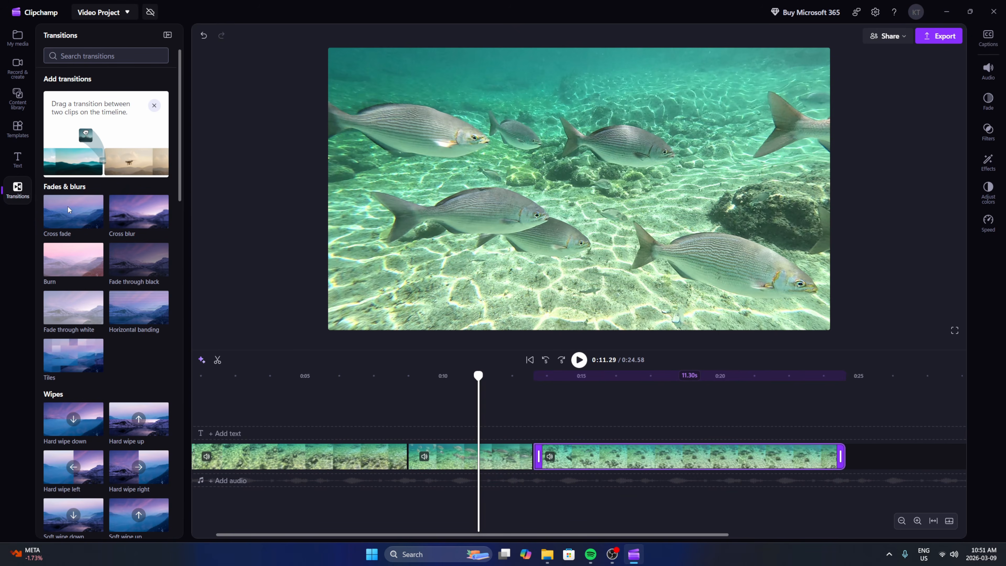
{"action": "left_click_drag", "start_coordinate": [68, 210], "coordinate": [410, 460]}
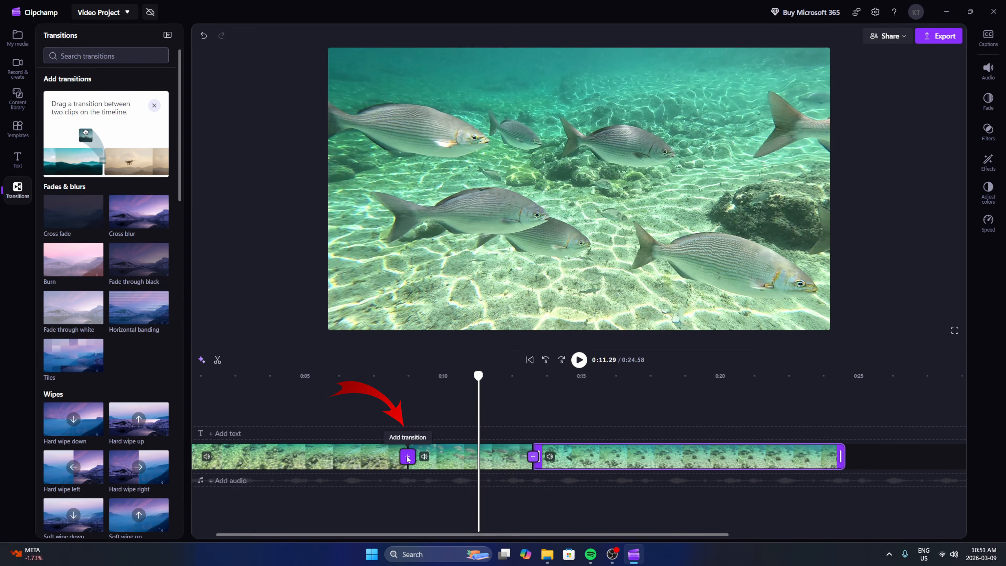
{"action": "left_click_drag", "start_coordinate": [408, 458], "coordinate": [408, 458]}
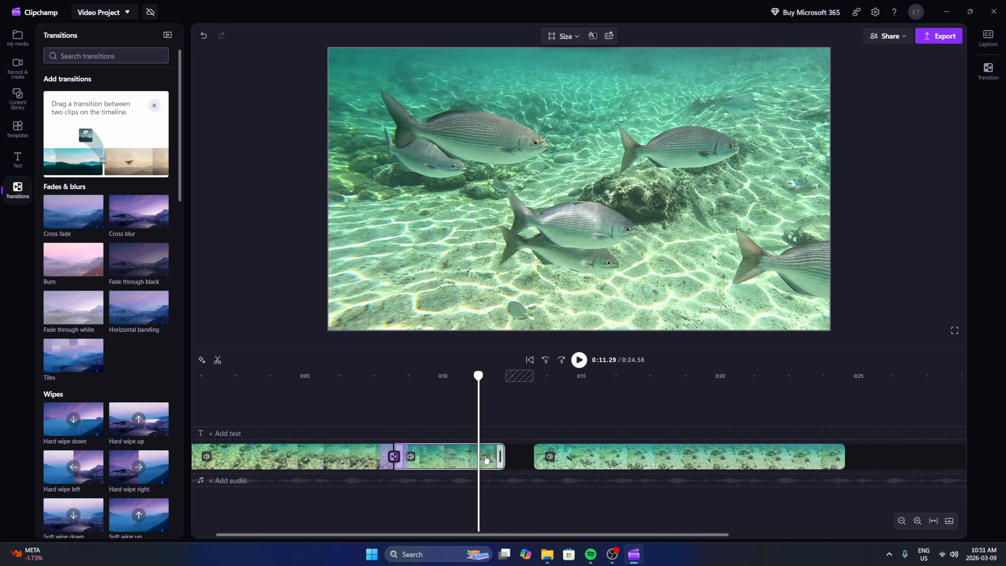
- Delete the gap before the third clip and add a Cross fade transition between the second and third clips
{"action": "mouse_move", "coordinate": [520, 460]}
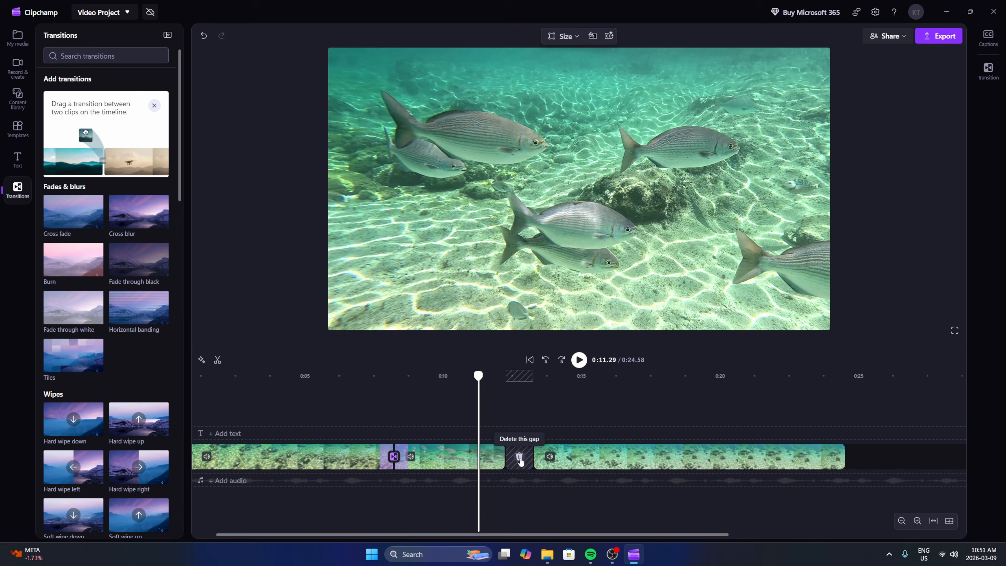
{"action": "left_click", "coordinate": [520, 457]}
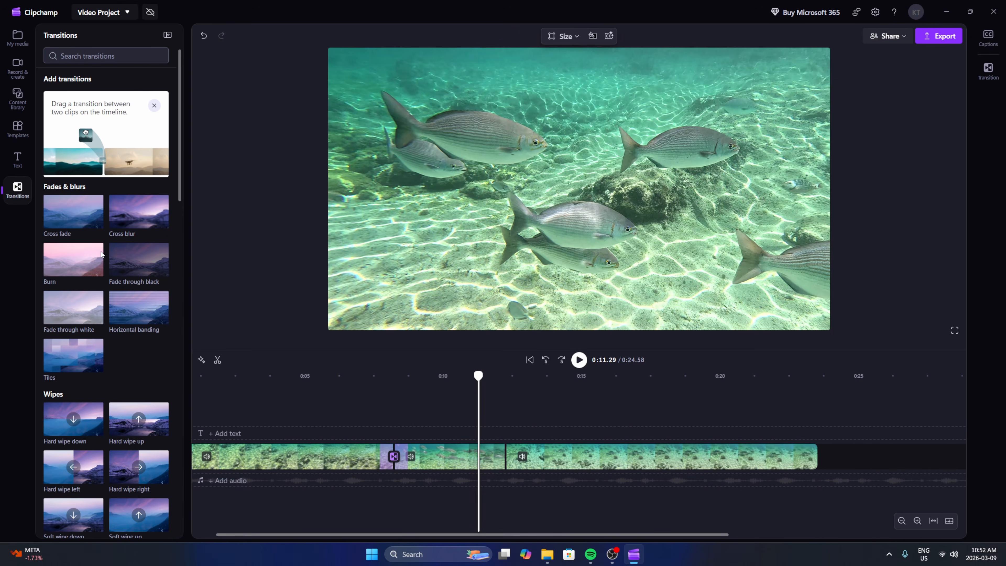
{"action": "left_click_drag", "start_coordinate": [75, 222], "coordinate": [506, 461]}
- Play from about 10.6 seconds across the second Cross fade to preview it, then move the playhead back to about 9.4 seconds
{"action": "left_click", "coordinate": [459, 376]}
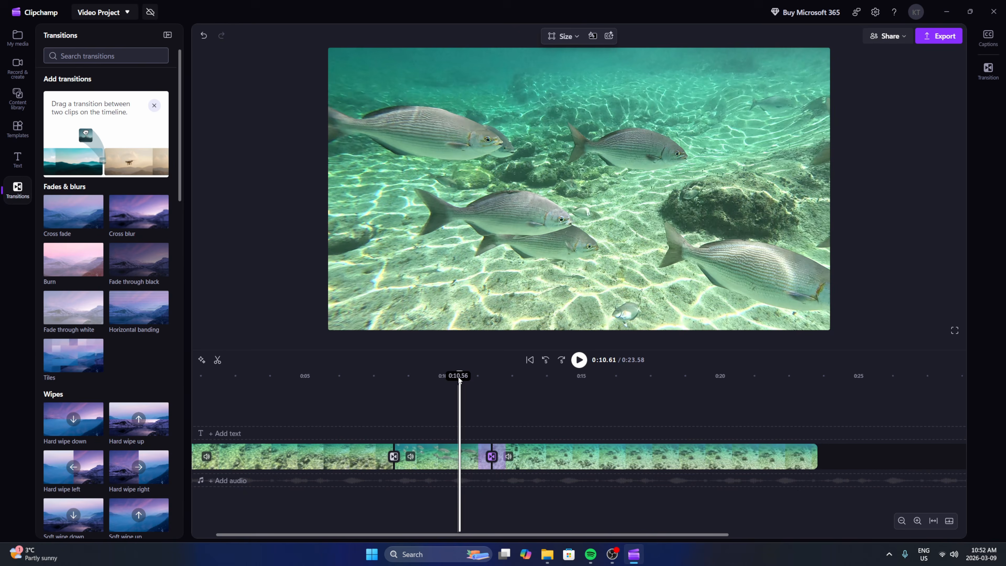
{"action": "key", "text": "space"}
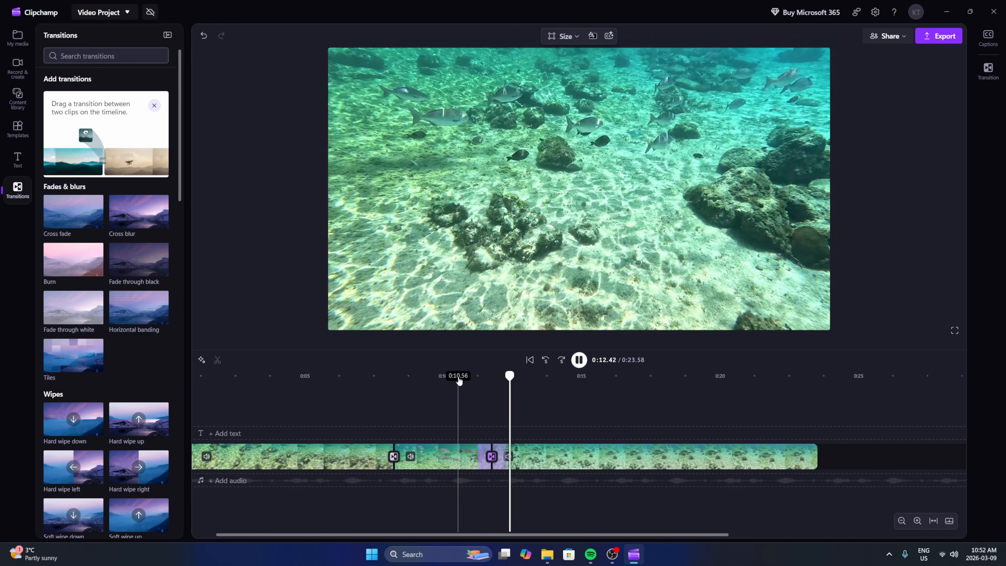
{"action": "key", "text": "space"}
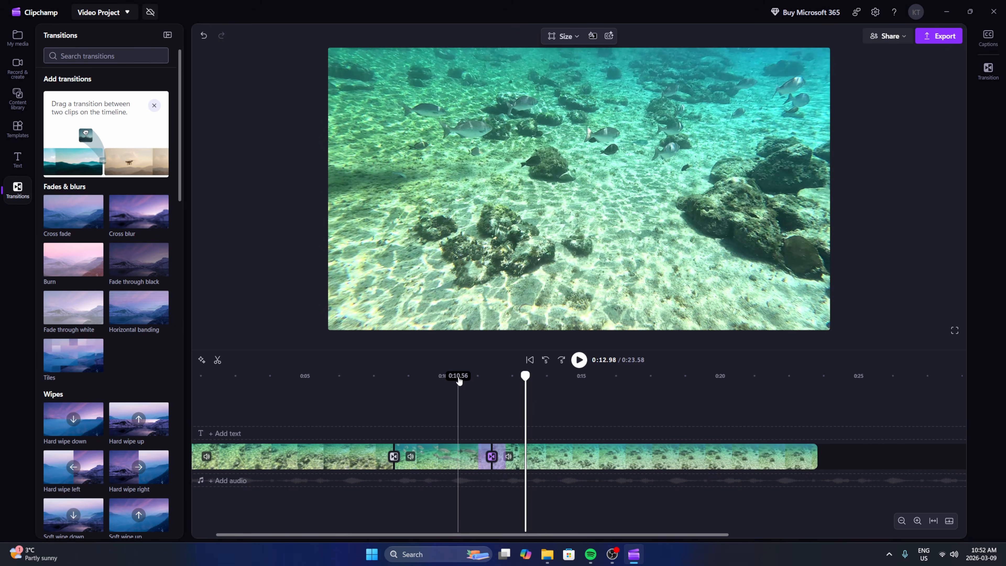
{"action": "left_click_drag", "start_coordinate": [526, 377], "coordinate": [427, 378]}
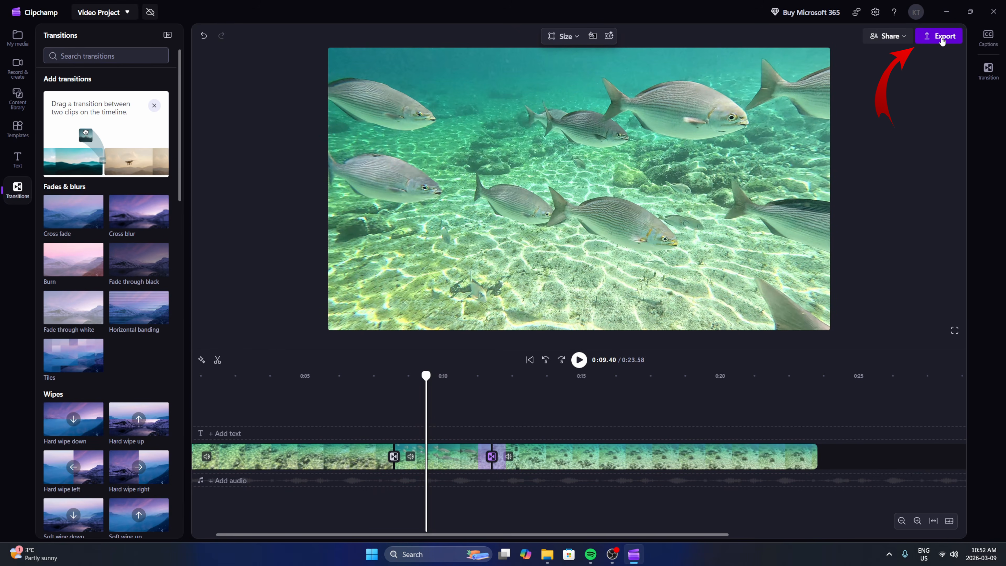
- Export the video at 1080p with the file name Combined Video and cloud storage turned off
{"action": "left_click", "coordinate": [941, 39]}
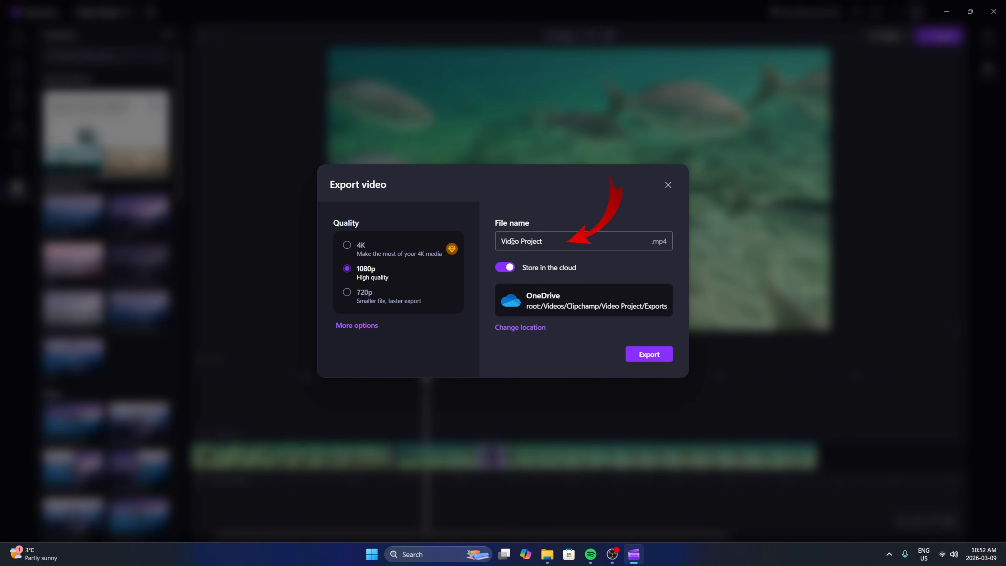
{"action": "left_click", "coordinate": [557, 241]}
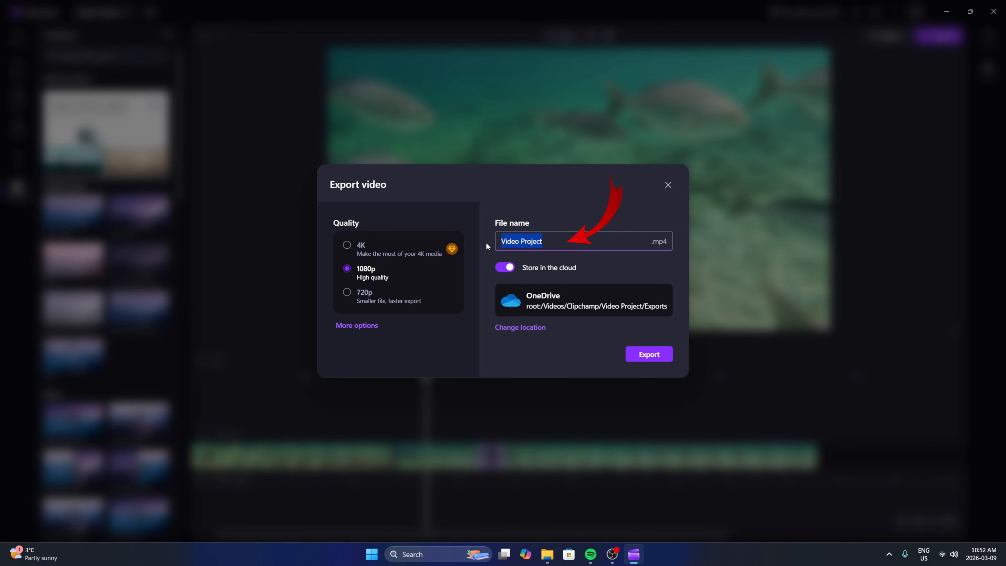
{"action": "type", "text": "Com"}
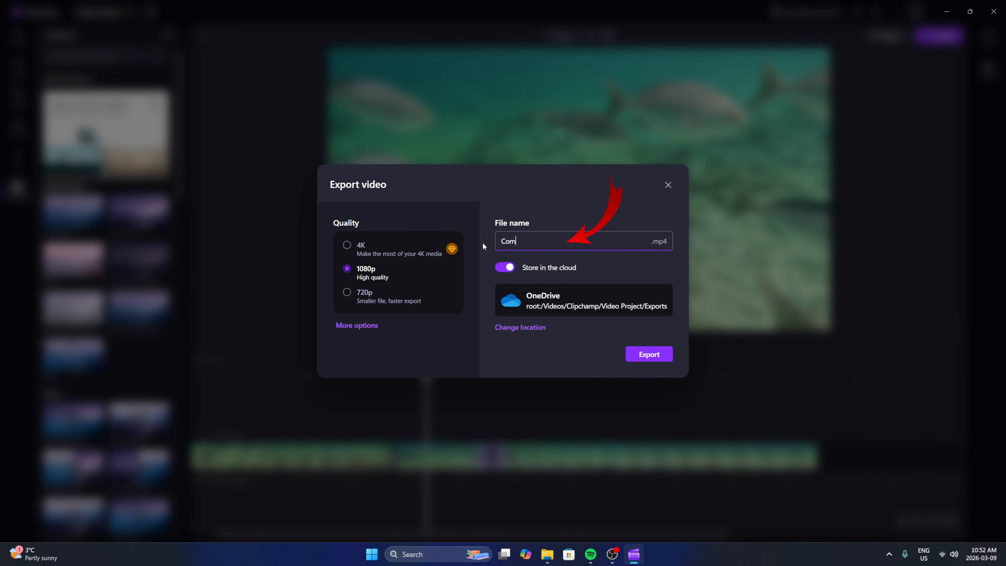
{"action": "type", "text": "bined Video"}
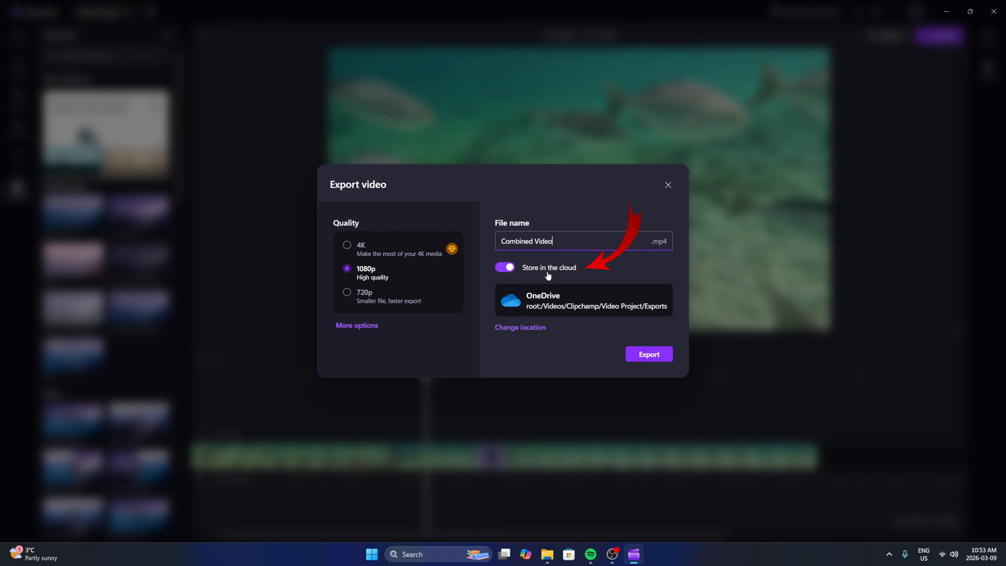
{"action": "left_click", "coordinate": [504, 268]}
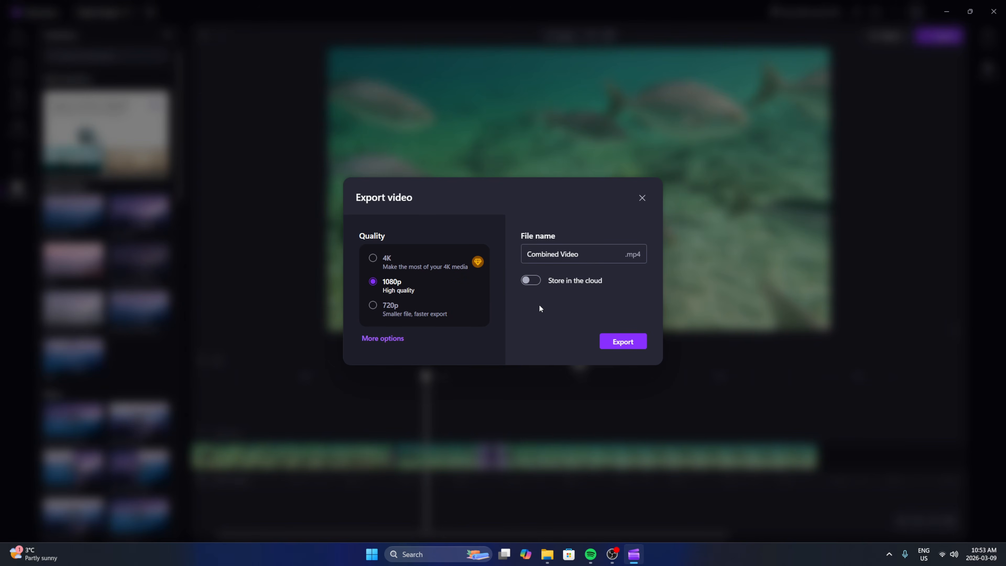
{"action": "left_click", "coordinate": [620, 344]}
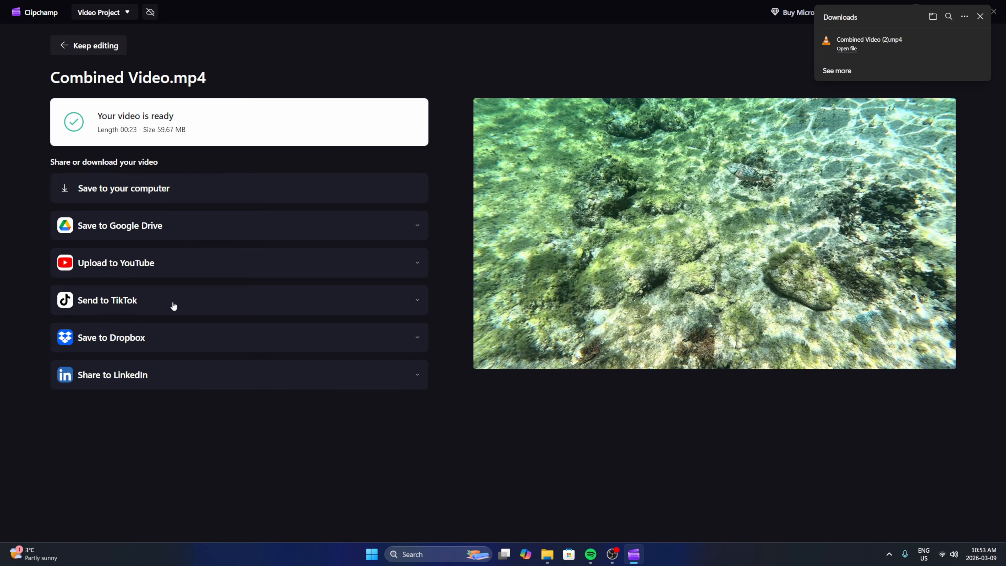
- Save the exported video to the computer's Desktop as Combined Video and close the downloads notice
{"action": "left_click", "coordinate": [113, 189]}
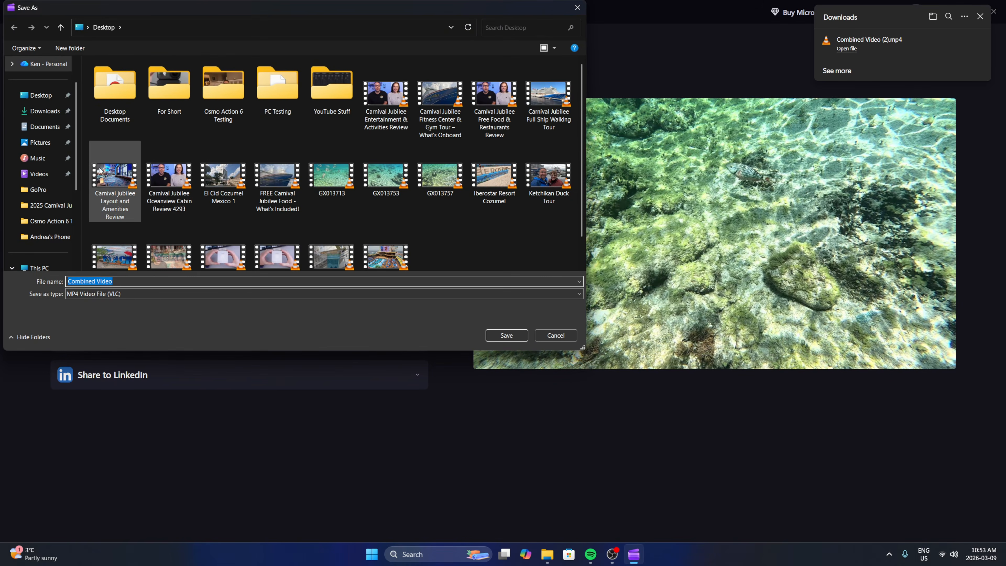
{"action": "left_click", "coordinate": [45, 101]}
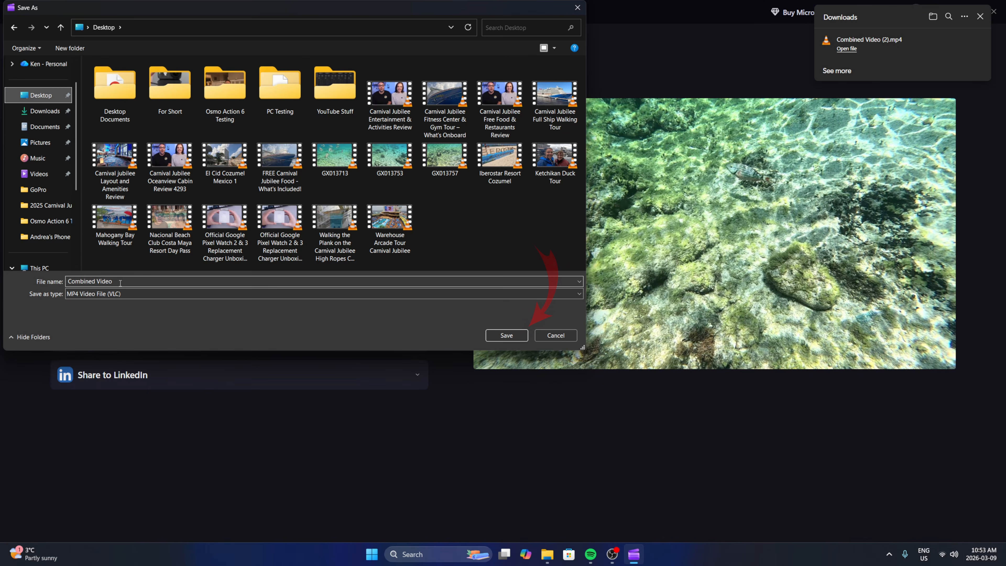
{"action": "left_click", "coordinate": [515, 337]}
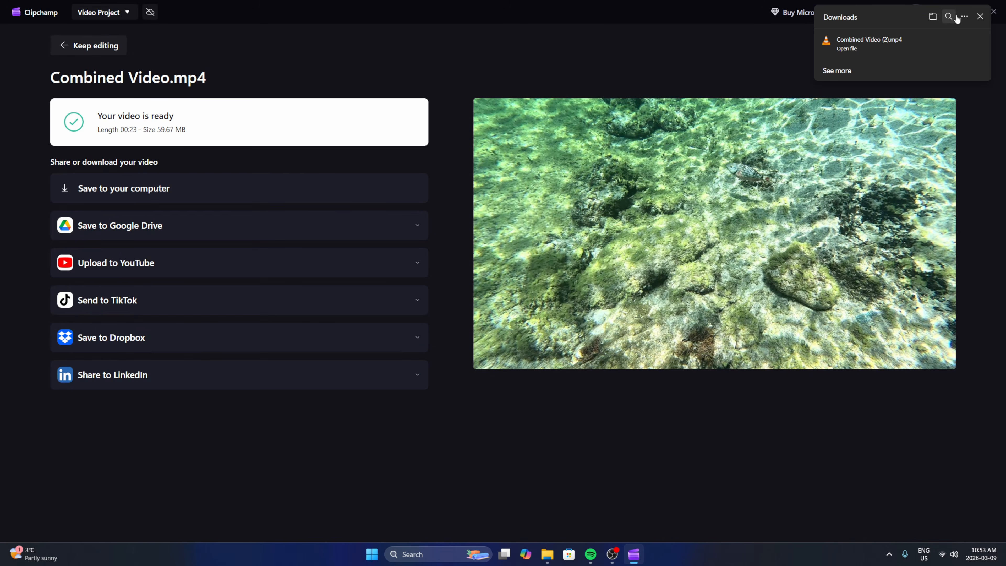
{"action": "left_click", "coordinate": [980, 16]}
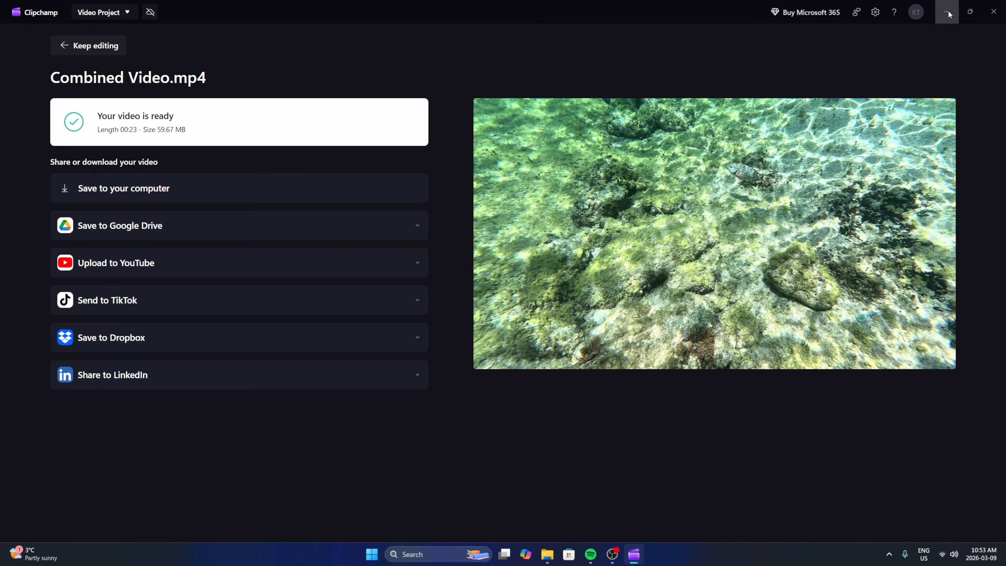
- Play the Combined Video file from the desktop in VLC to check it, pause it and return to Clipchamp
{"action": "left_click", "coordinate": [948, 13]}
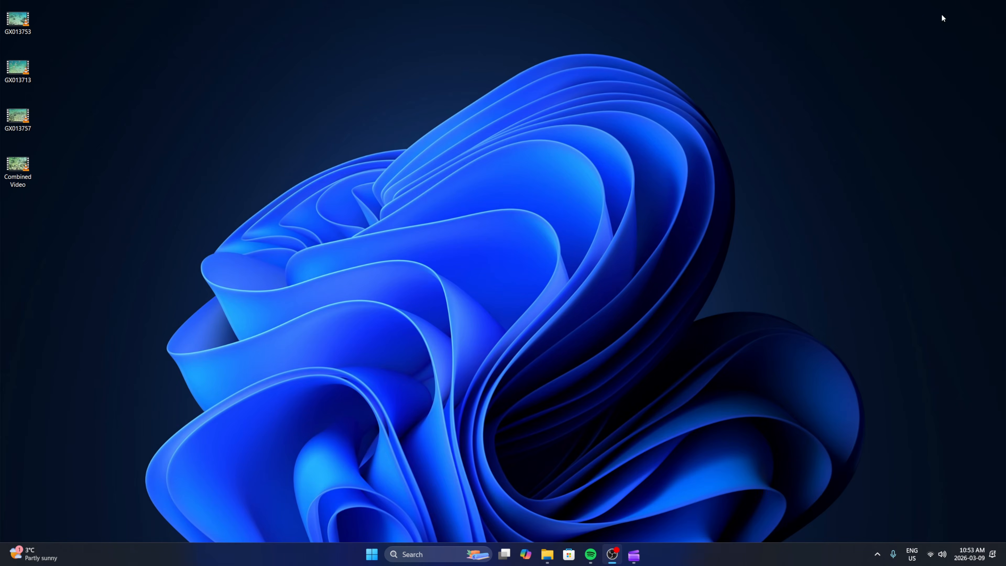
{"action": "double_click", "coordinate": [18, 164]}
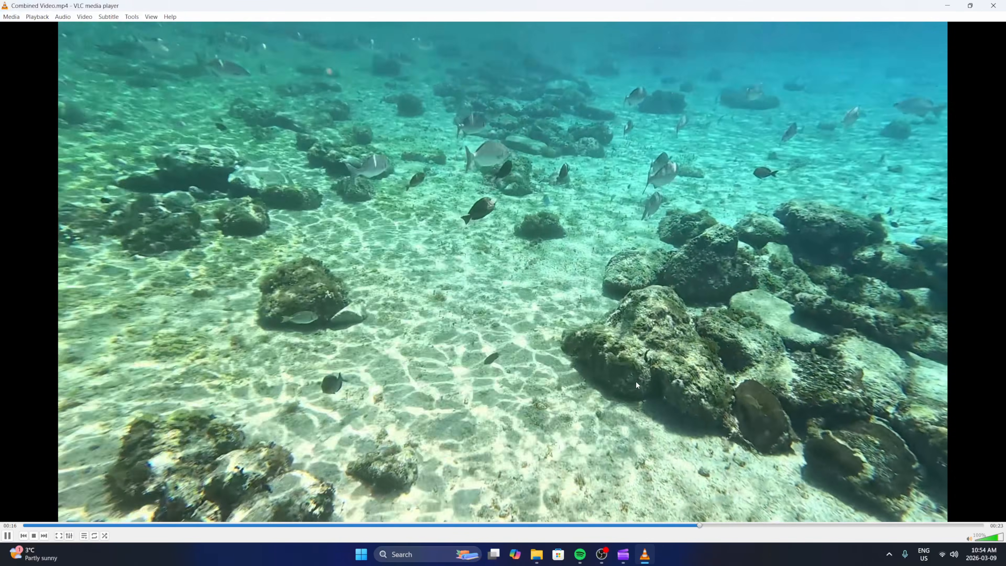
{"action": "key", "text": "space"}
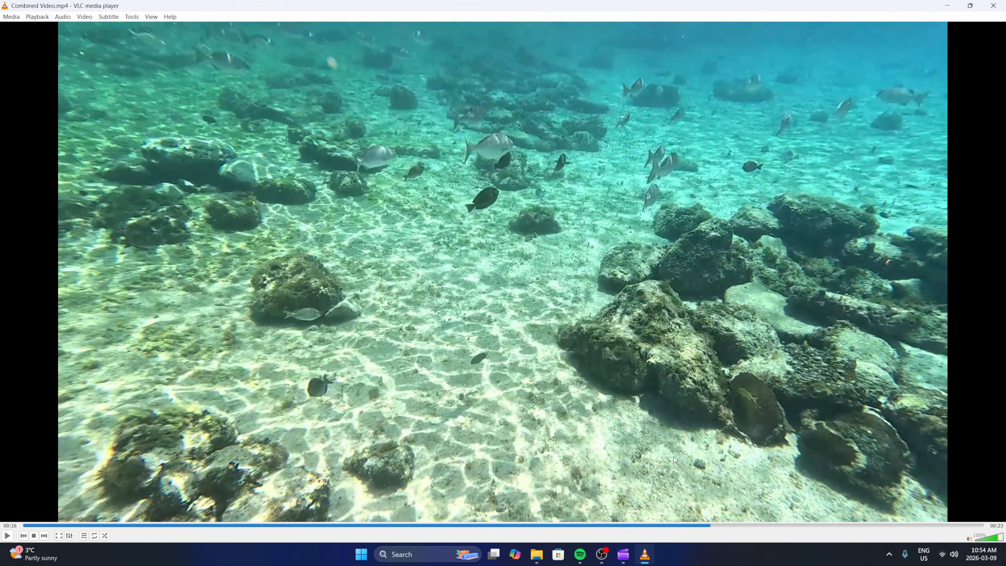
{"action": "left_click", "coordinate": [625, 554]}
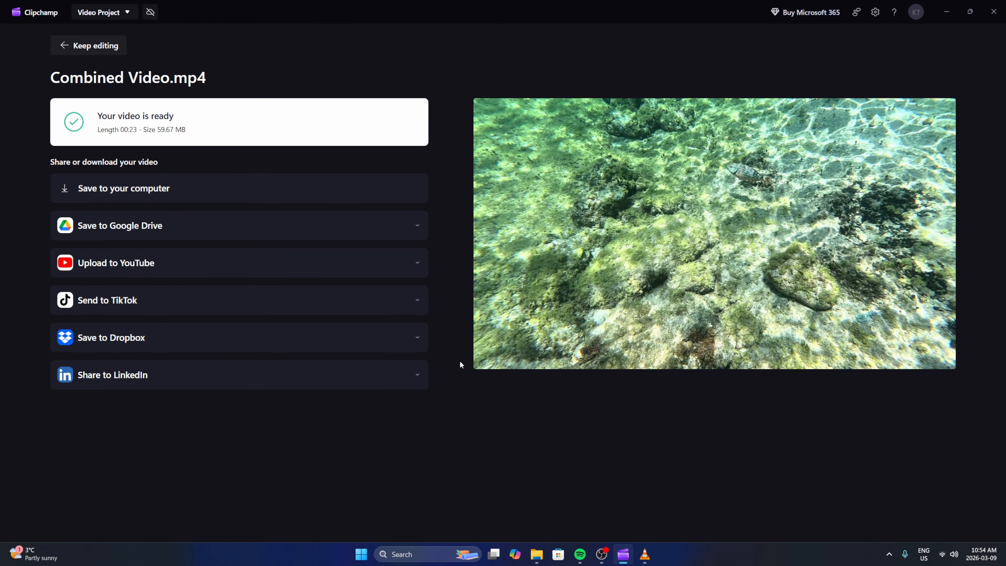